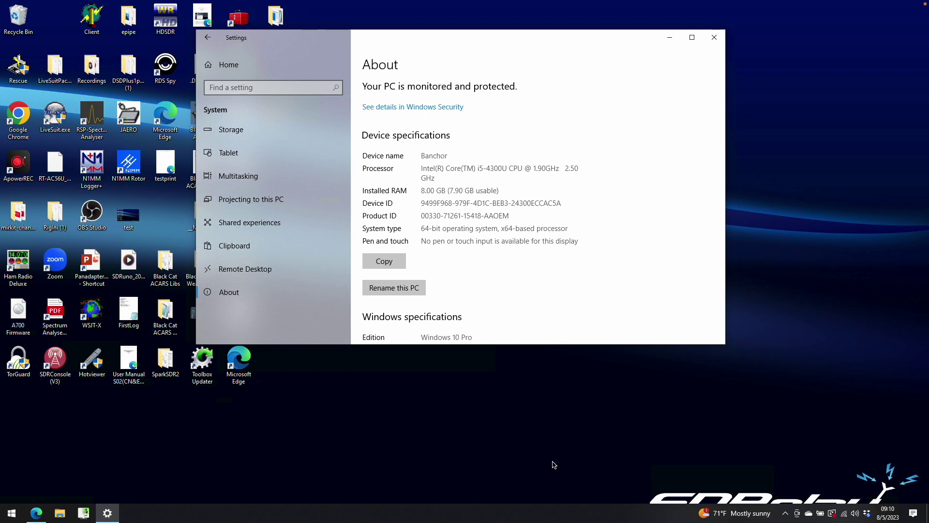
Close the Settings About page showing the 64-bit Windows 10 Pro, 8 GB RAM specs.
{"action": "left_click", "coordinate": [713, 38]}
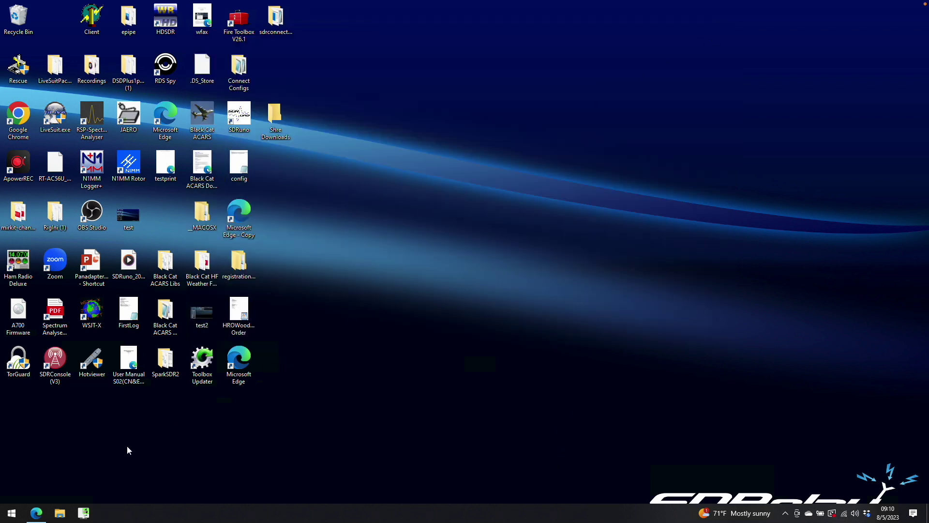
Run the SDRconnect_windows-x64_rel_58949c6cd installer from the OneDrive Downloads folder in File Explorer.
{"action": "left_click", "coordinate": [59, 514]}
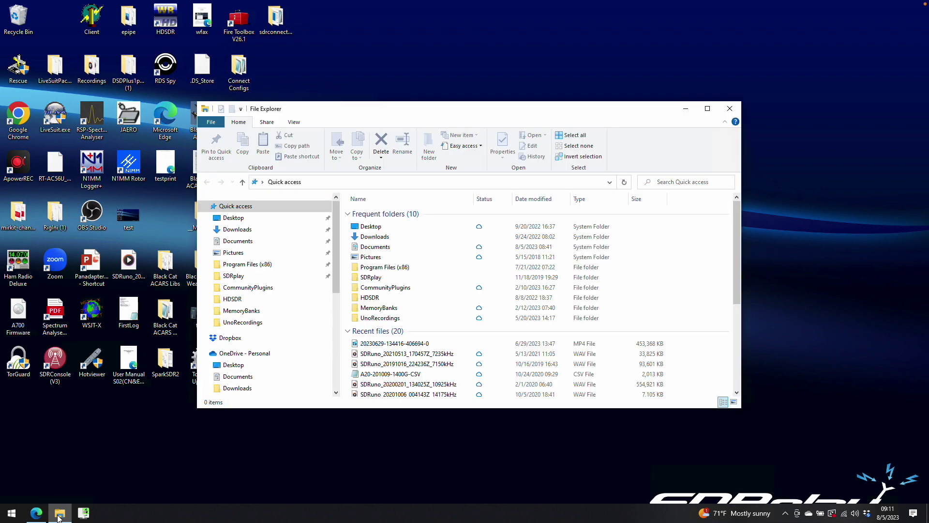
{"action": "left_click", "coordinate": [244, 389]}
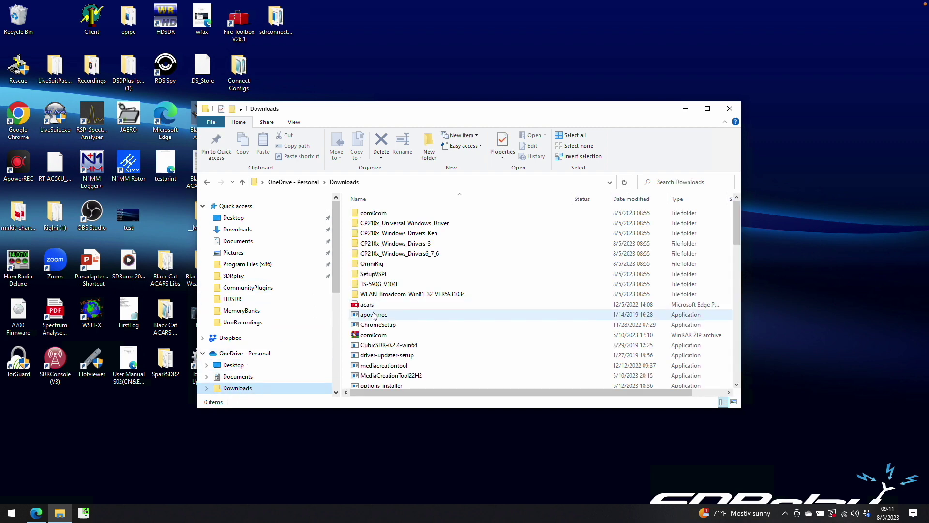
{"action": "scroll", "coordinate": [374, 316], "scroll_direction": "down", "scroll_amount": 5}
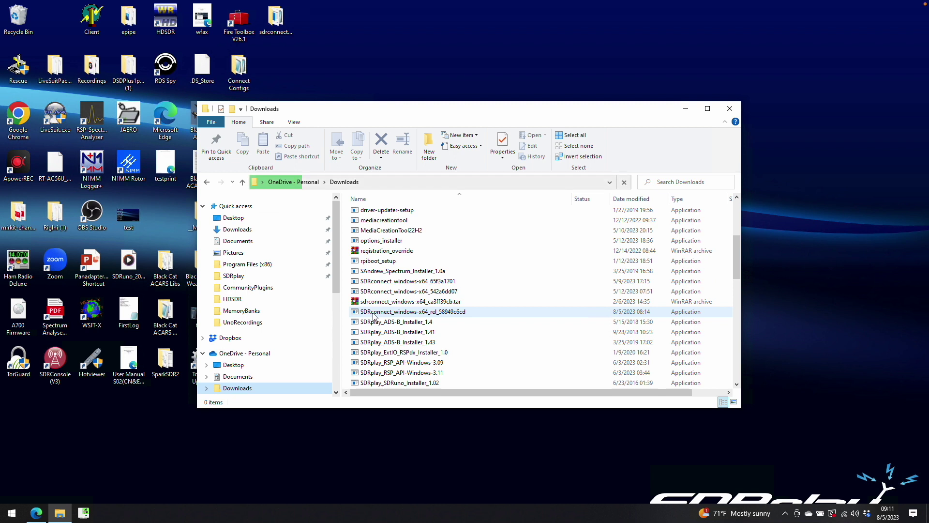
{"action": "double_click", "coordinate": [373, 314]}
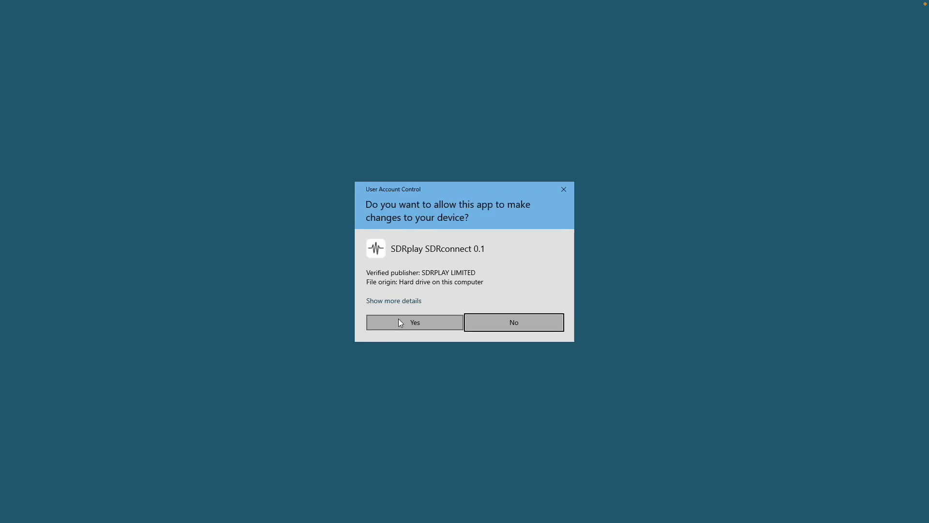
Approve the UAC prompt, accept the licence, and confirm installing into the existing C:\Program Files\SDRplay\SDRconnect folder.
{"action": "left_click", "coordinate": [403, 322]}
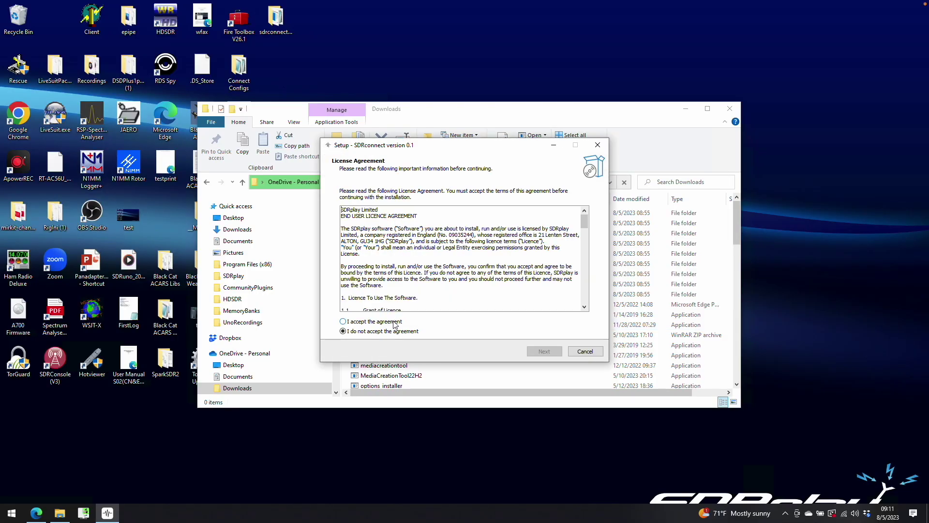
{"action": "left_click", "coordinate": [343, 322]}
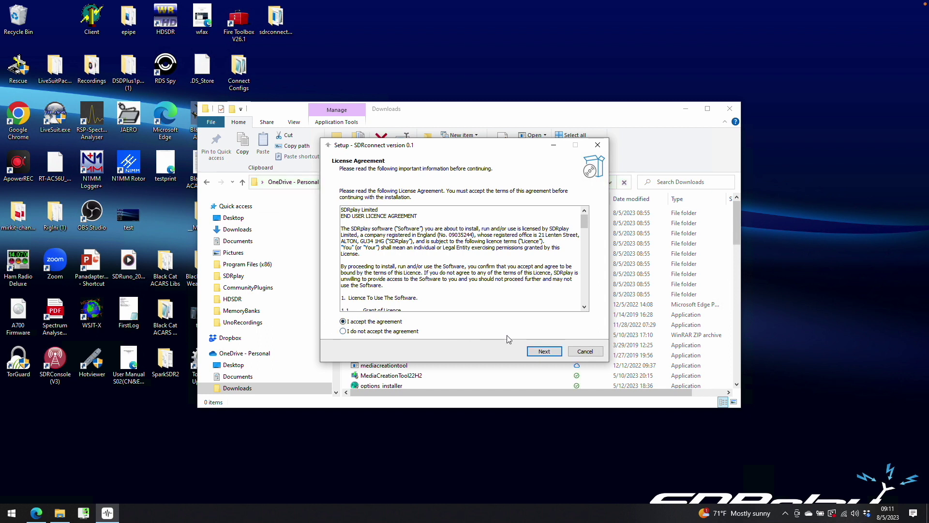
{"action": "left_click", "coordinate": [544, 351]}
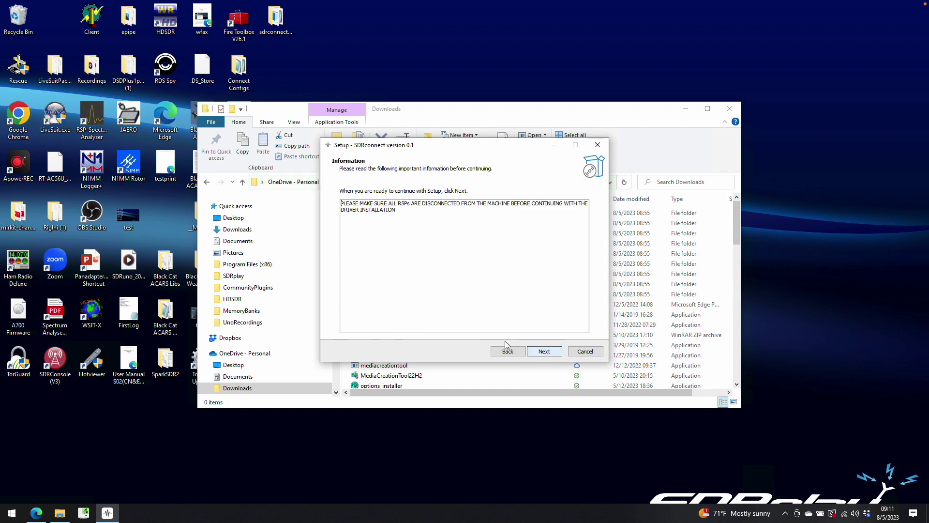
{"action": "left_click", "coordinate": [542, 354]}
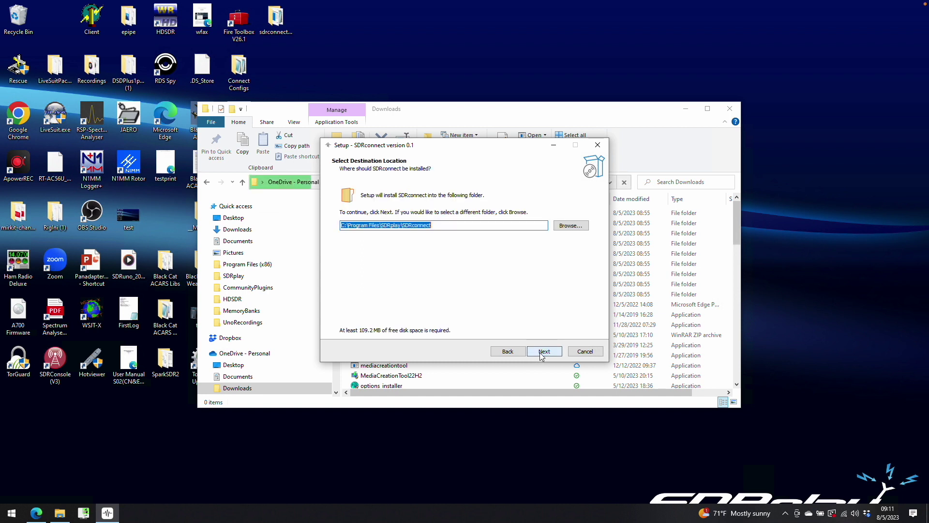
{"action": "left_click", "coordinate": [542, 354]}
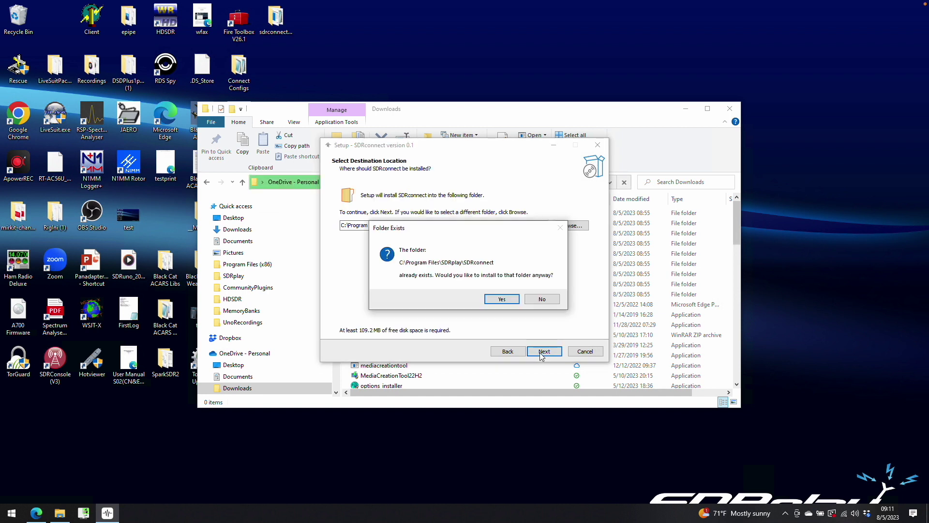
{"action": "left_click", "coordinate": [501, 301]}
Keep the default Start Menu folder and desktop shortcut, install SDRconnect 0.1, and finish setup.
{"action": "left_click", "coordinate": [539, 351]}
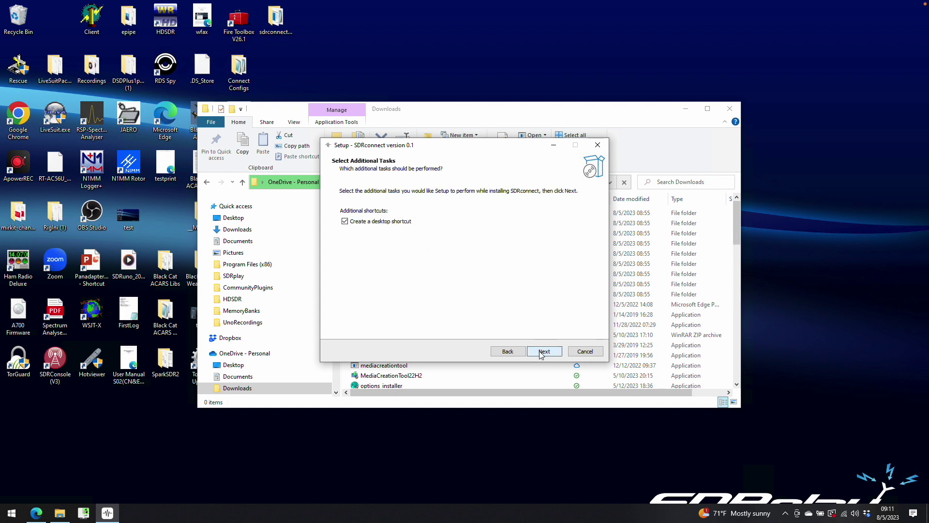
{"action": "left_click", "coordinate": [542, 353]}
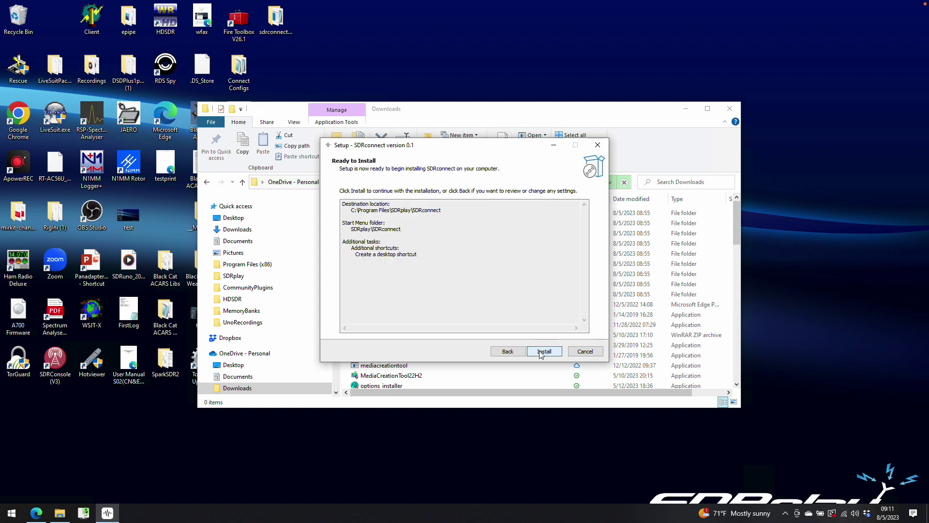
{"action": "left_click", "coordinate": [541, 353]}
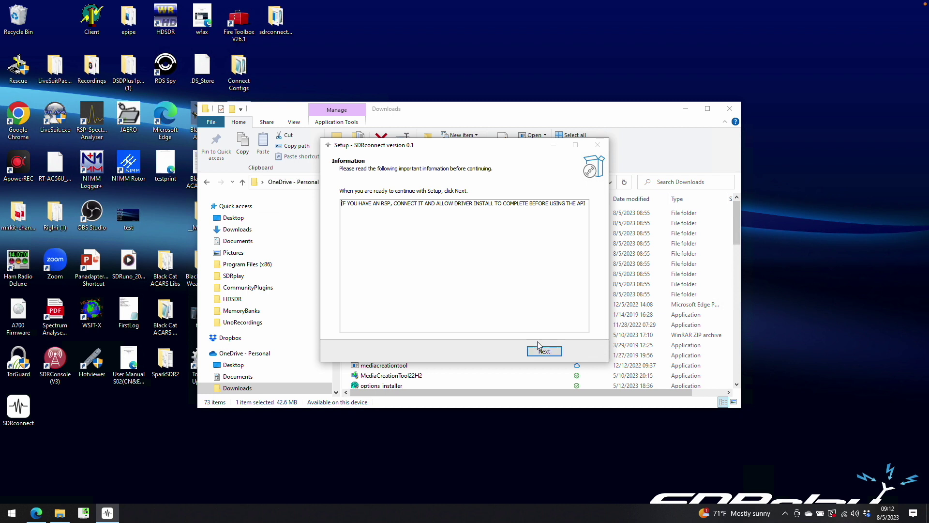
{"action": "left_click", "coordinate": [539, 350]}
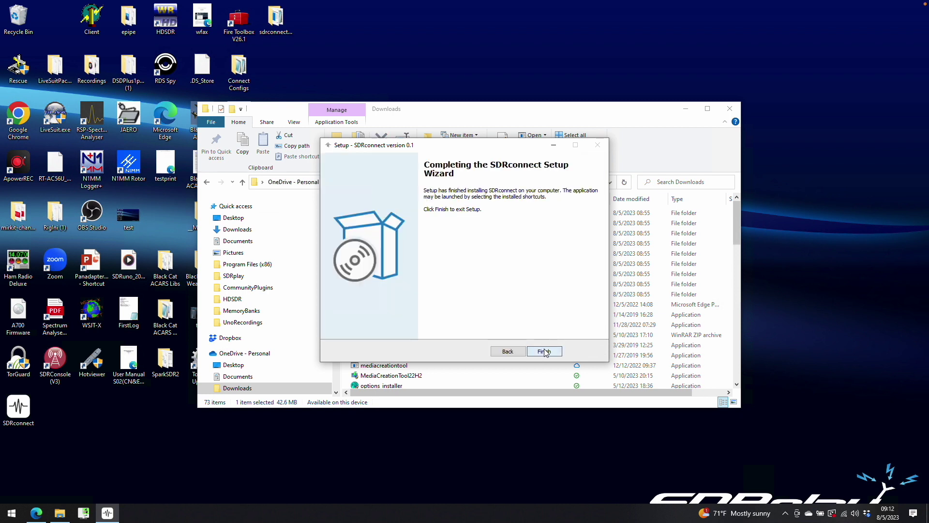
{"action": "left_click", "coordinate": [543, 351]}
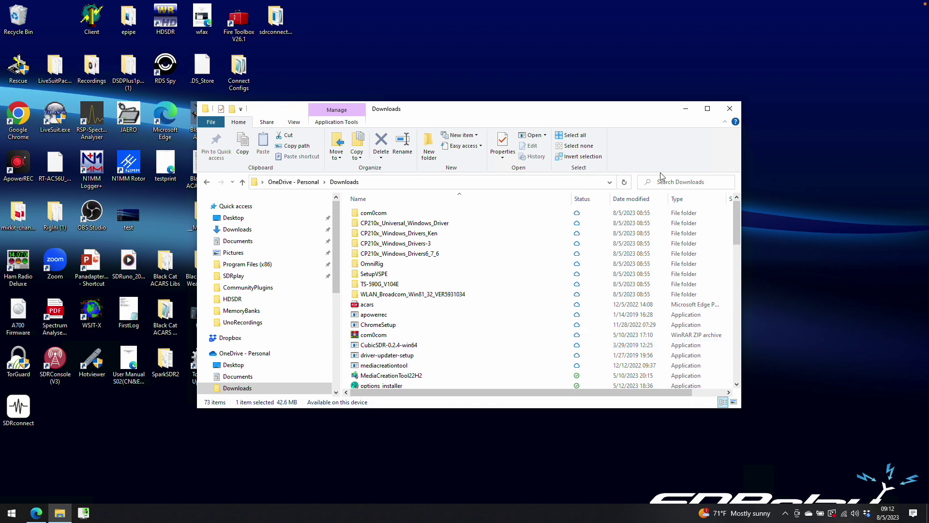
Launch SDRconnect from the desktop, start the RSP1A stream, and tune to 99.900 MHz WFM.
{"action": "left_click", "coordinate": [729, 109]}
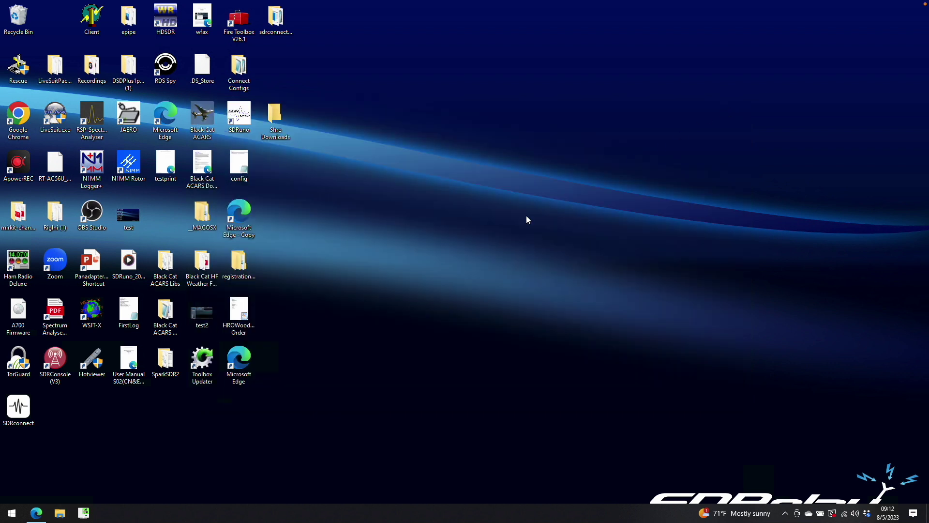
{"action": "double_click", "coordinate": [18, 413]}
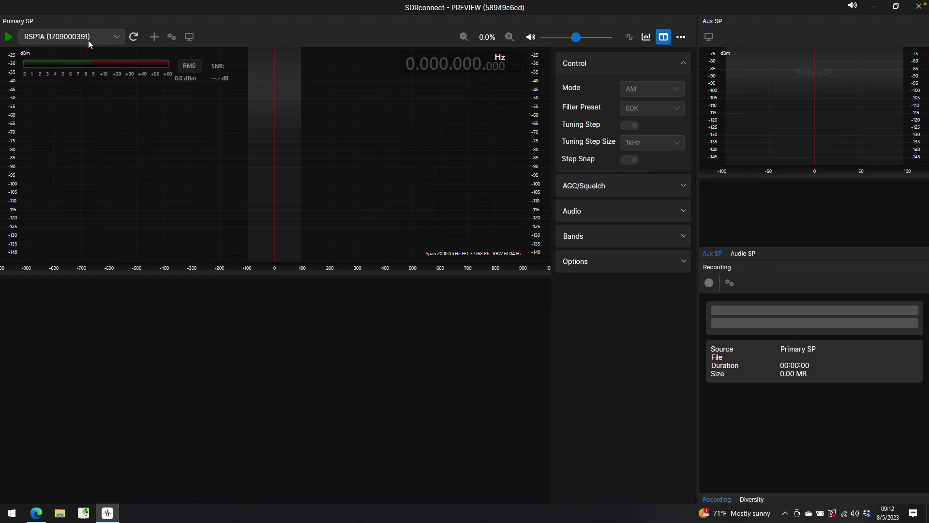
{"action": "left_click", "coordinate": [9, 37]}
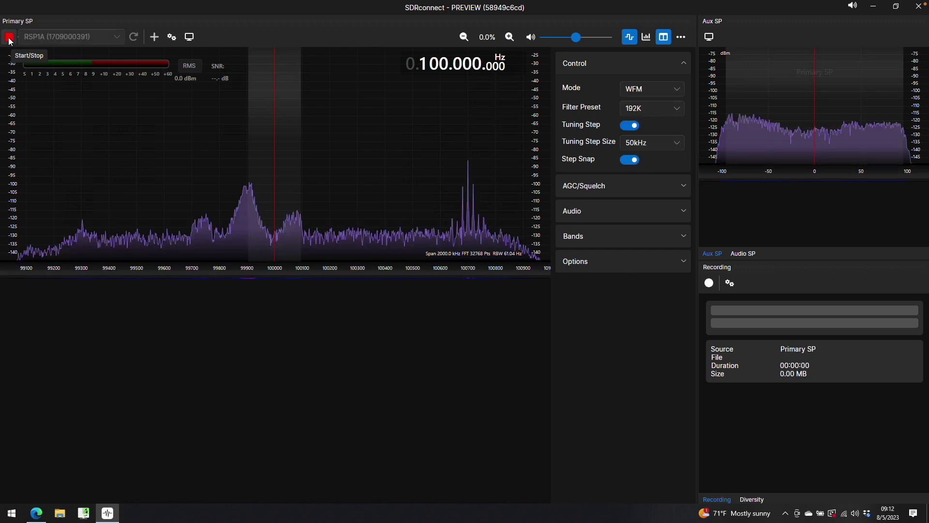
{"action": "scroll", "coordinate": [346, 109], "scroll_direction": "down", "scroll_amount": 3}
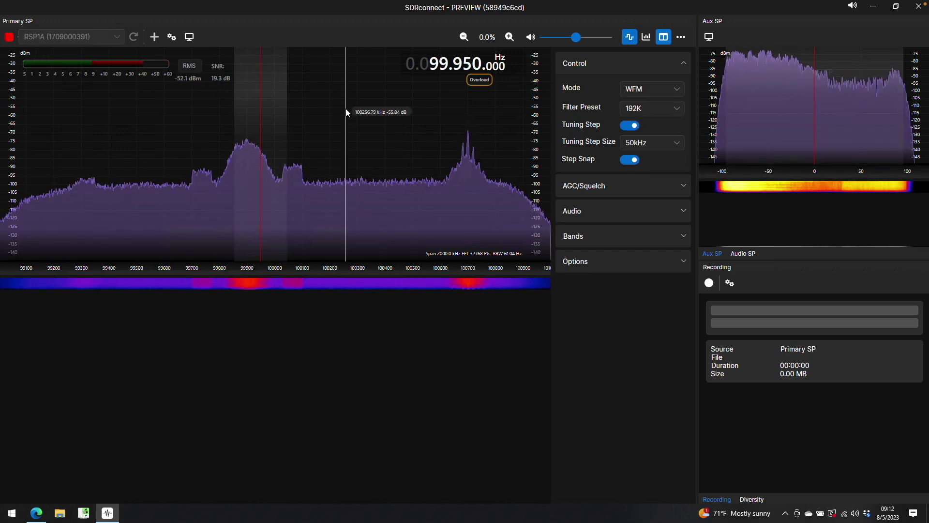
{"action": "scroll", "coordinate": [345, 108], "scroll_direction": "up", "scroll_amount": 1}
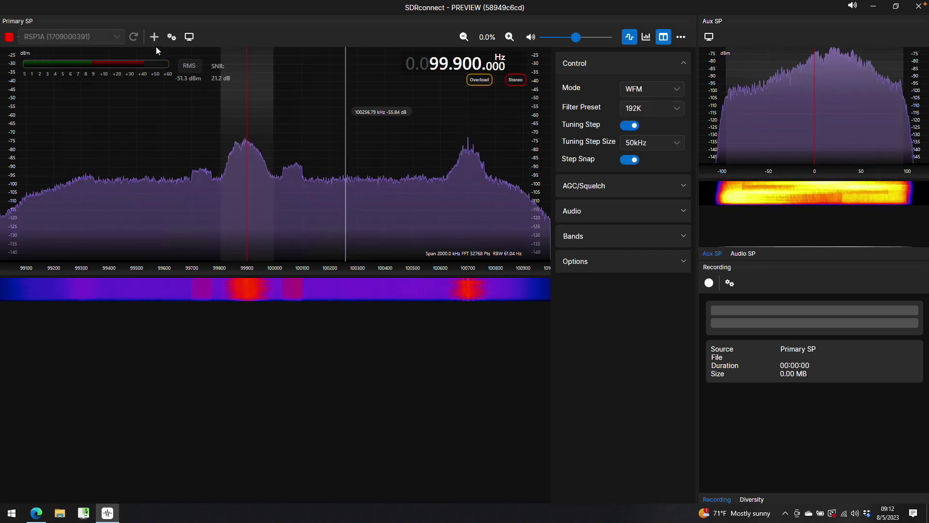
Lower the RF Gain slider to bring system gain to 41.0 dB, then stop streaming and close SDRconnect.
{"action": "left_click", "coordinate": [171, 37]}
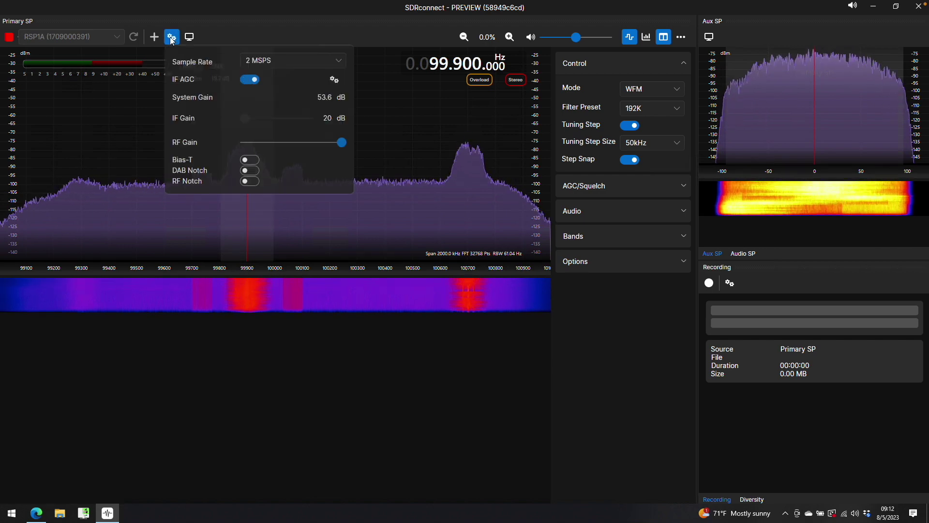
{"action": "left_click_drag", "start_coordinate": [342, 146], "coordinate": [322, 147]}
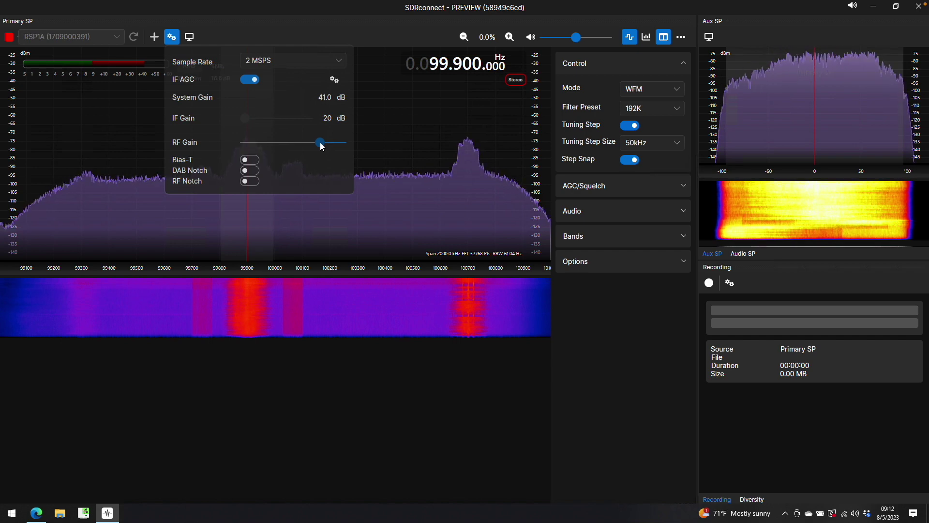
{"action": "left_click", "coordinate": [173, 39]}
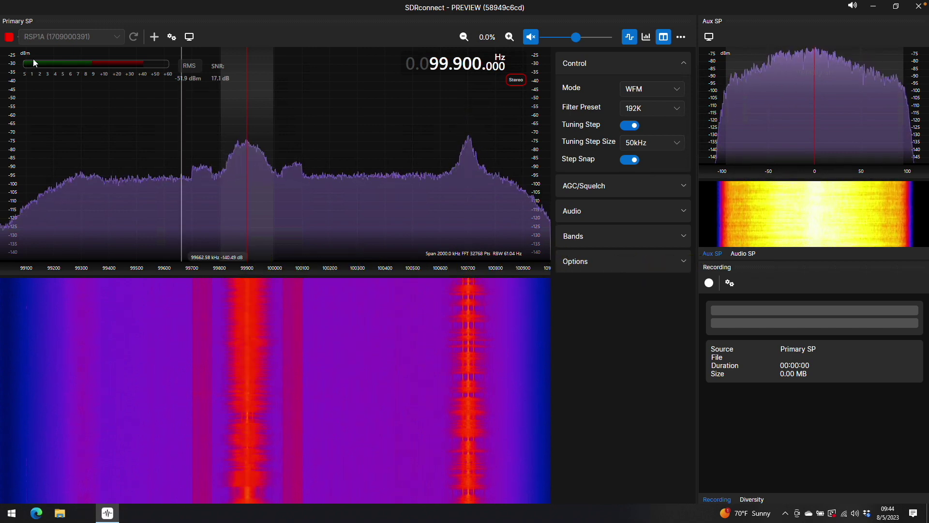
{"action": "left_click", "coordinate": [7, 37]}
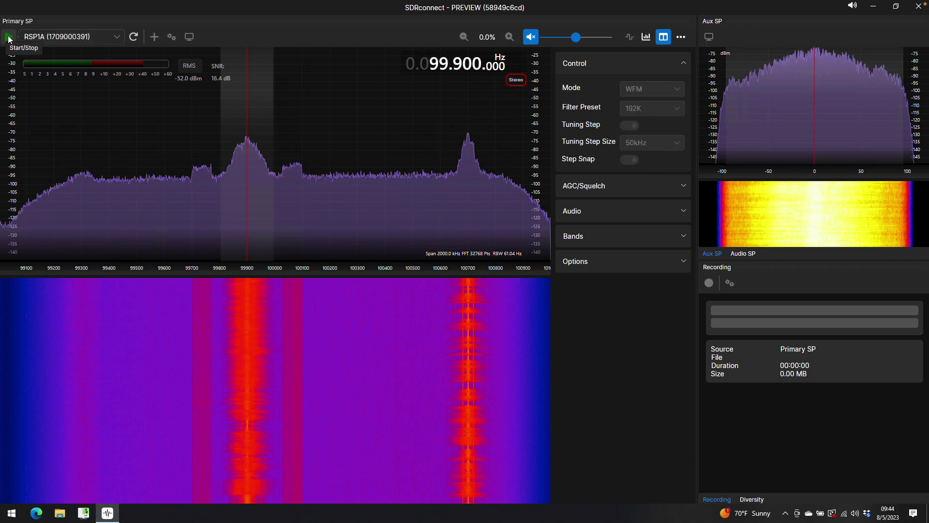
{"action": "left_click", "coordinate": [916, 8]}
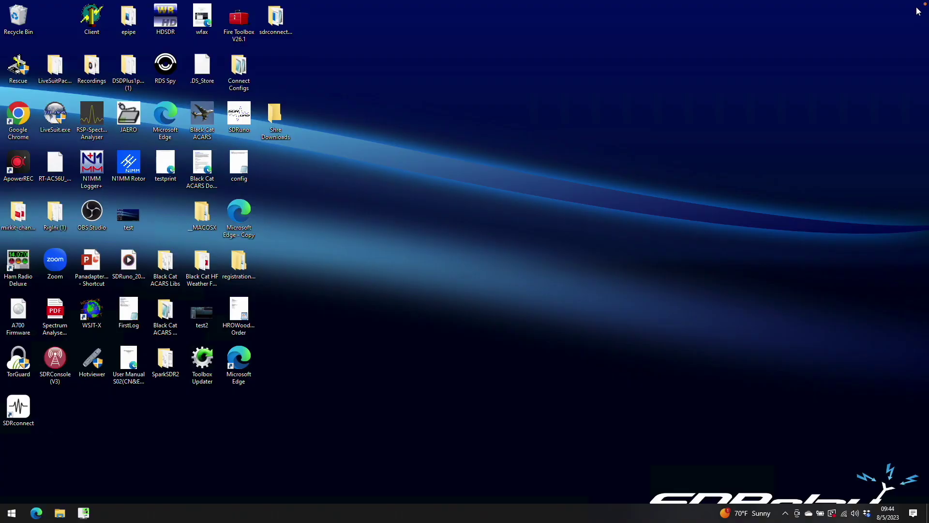
Browse to C:\Program Files\SDRplay\SDRconnect in File Explorer and copy its address as text.
{"action": "left_click", "coordinate": [60, 513]}
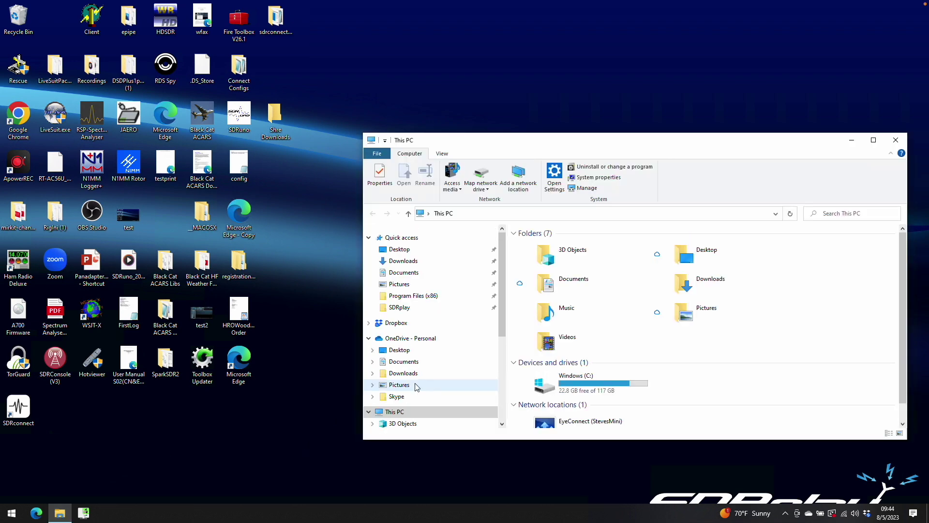
{"action": "scroll", "coordinate": [415, 385], "scroll_direction": "down", "scroll_amount": 2}
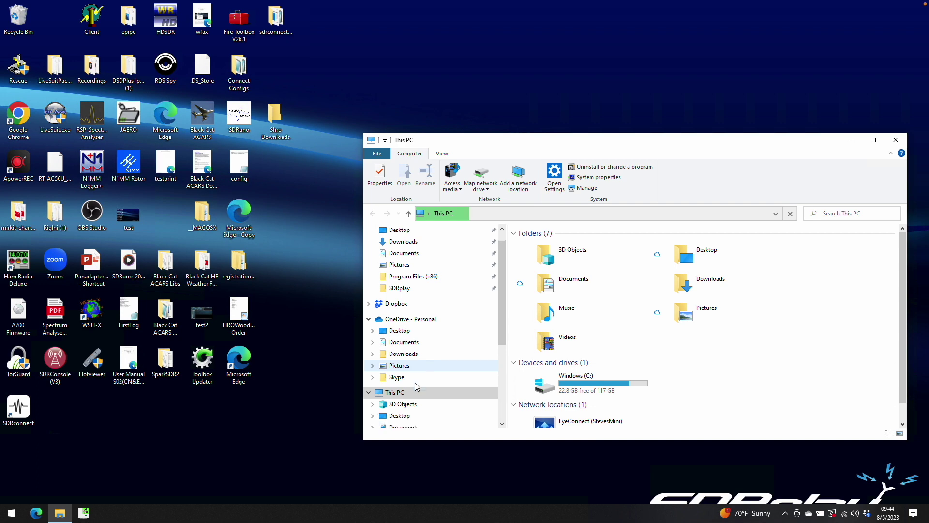
{"action": "scroll", "coordinate": [414, 382], "scroll_direction": "down", "scroll_amount": 3}
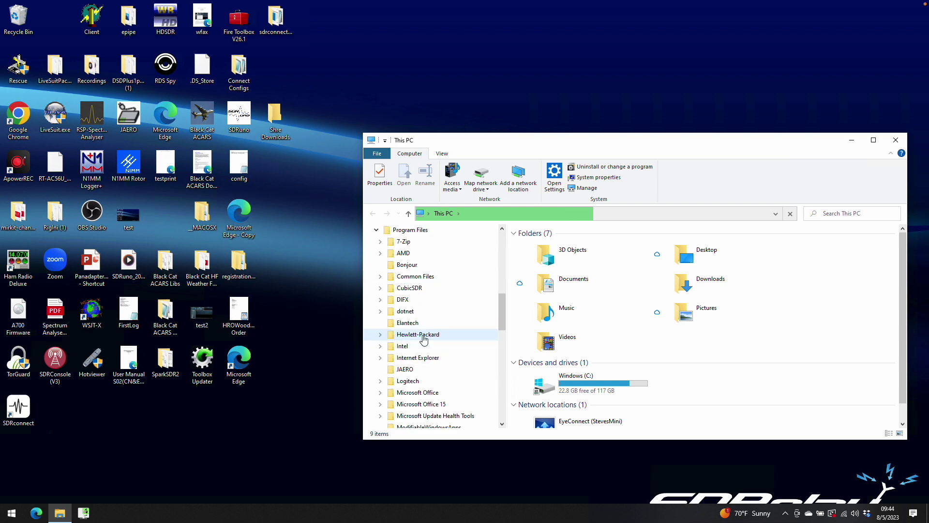
{"action": "scroll", "coordinate": [428, 346], "scroll_direction": "down", "scroll_amount": 4}
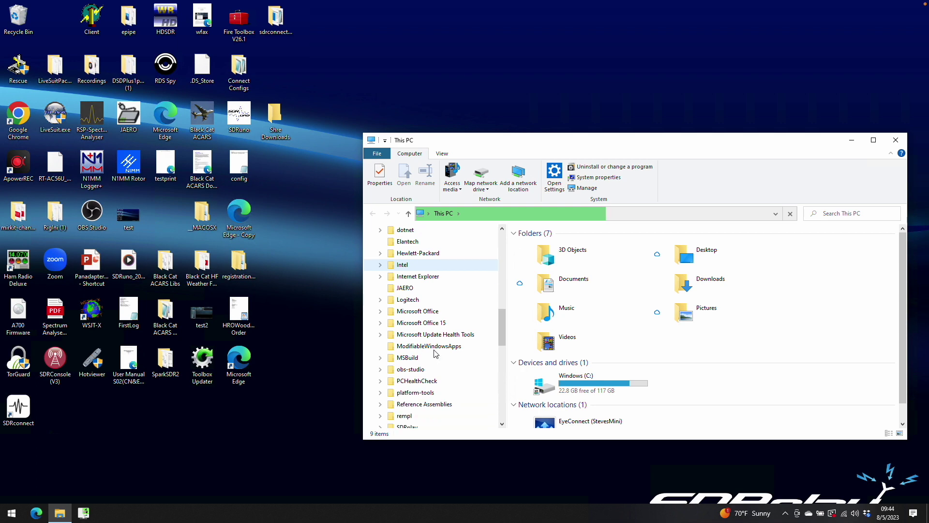
{"action": "scroll", "coordinate": [434, 352], "scroll_direction": "down", "scroll_amount": 1}
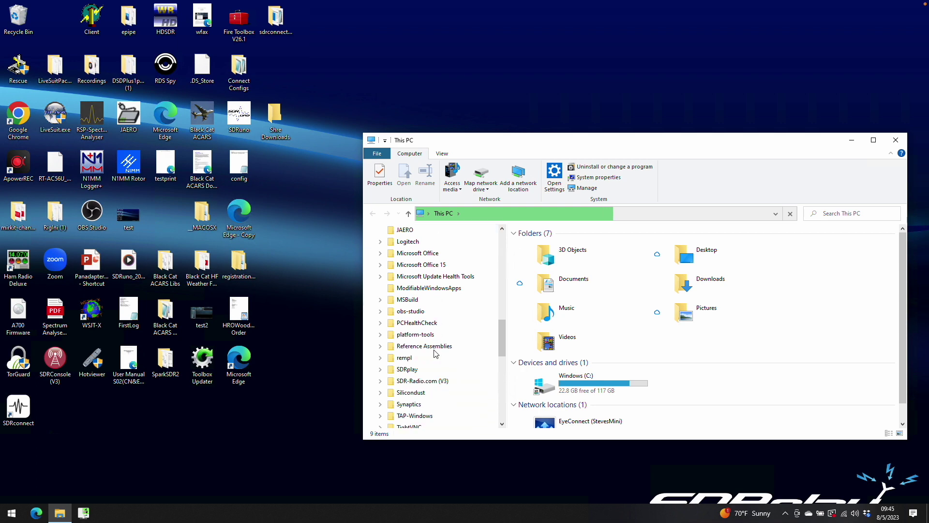
{"action": "left_click", "coordinate": [380, 370]}
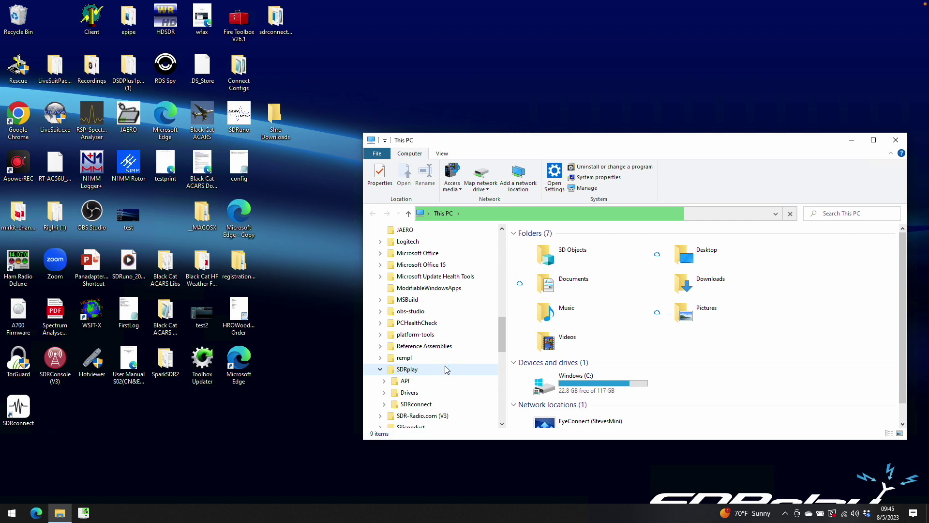
{"action": "left_click", "coordinate": [411, 405]}
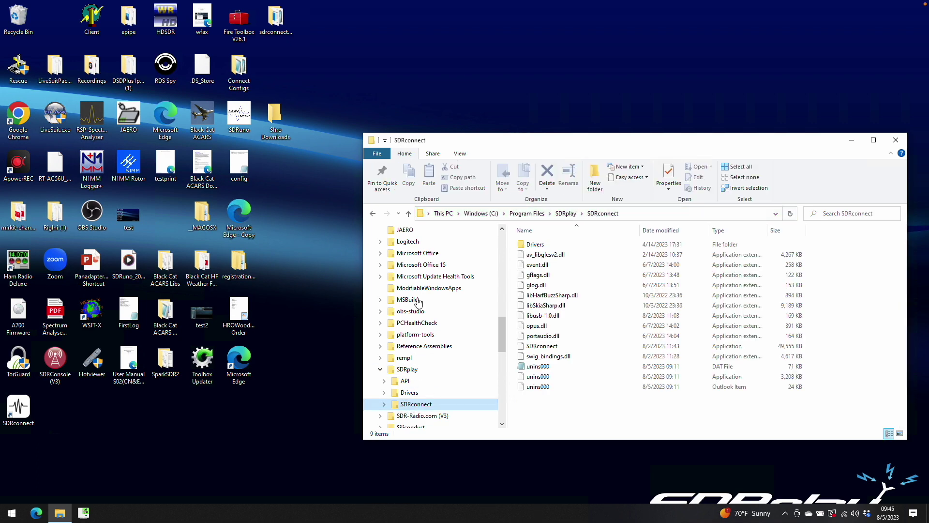
{"action": "right_click", "coordinate": [617, 217]}
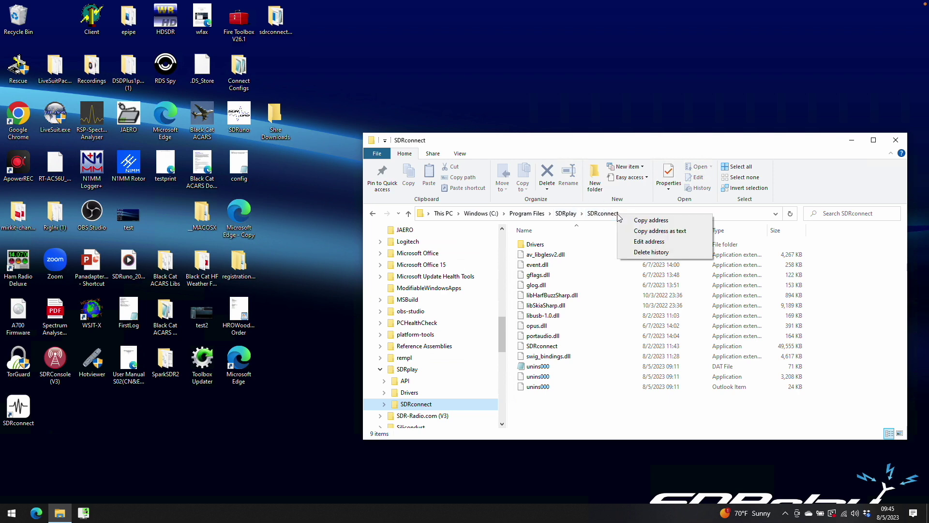
{"action": "left_click", "coordinate": [647, 232]}
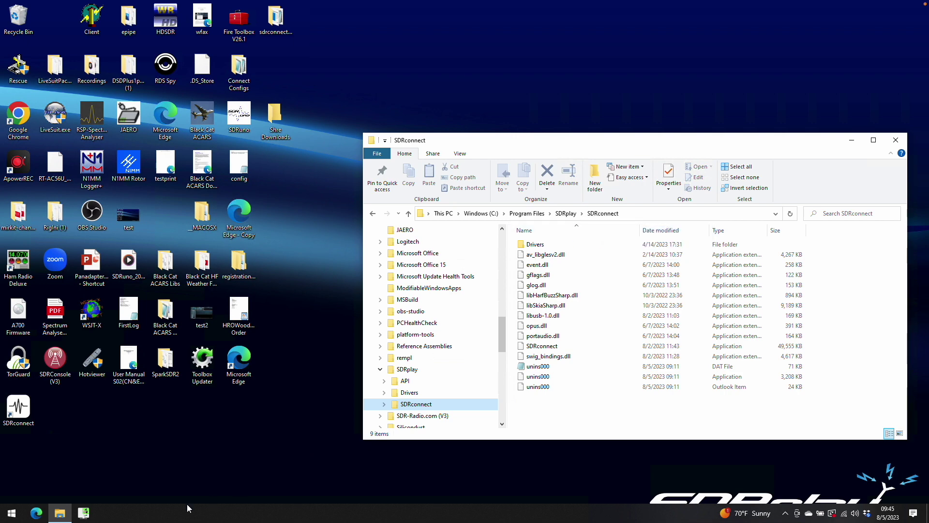
In an admin PowerShell, cd into the quoted SDRconnect folder path and enter .\SDRconnect --server.
{"action": "right_click", "coordinate": [9, 515]}
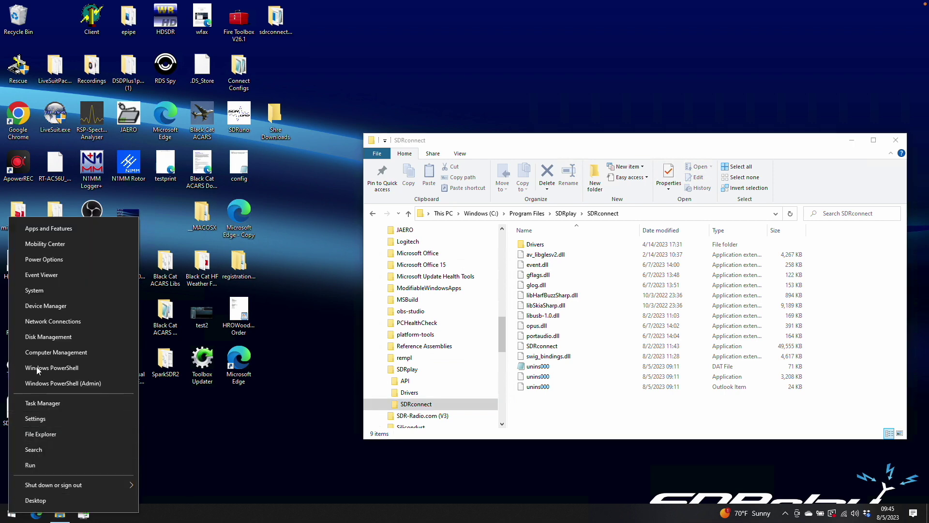
{"action": "left_click", "coordinate": [44, 382]}
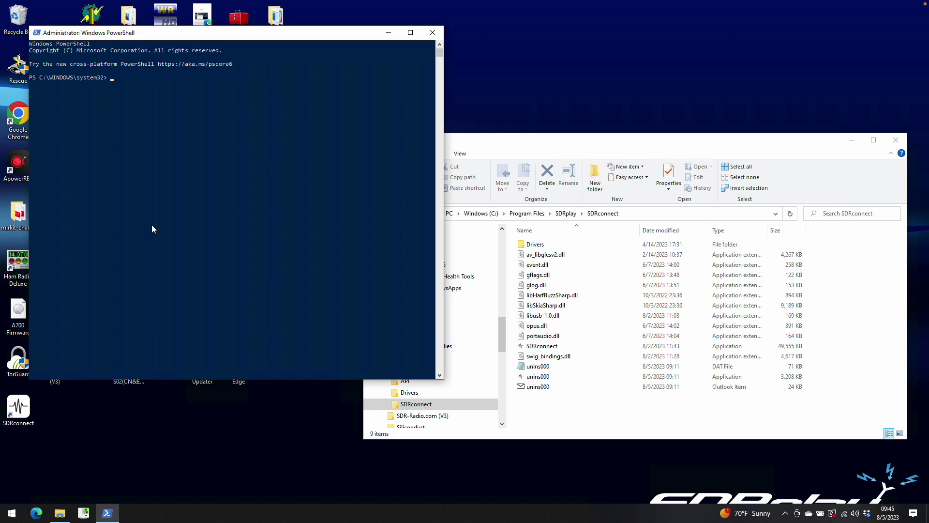
{"action": "type", "text": "cd"}
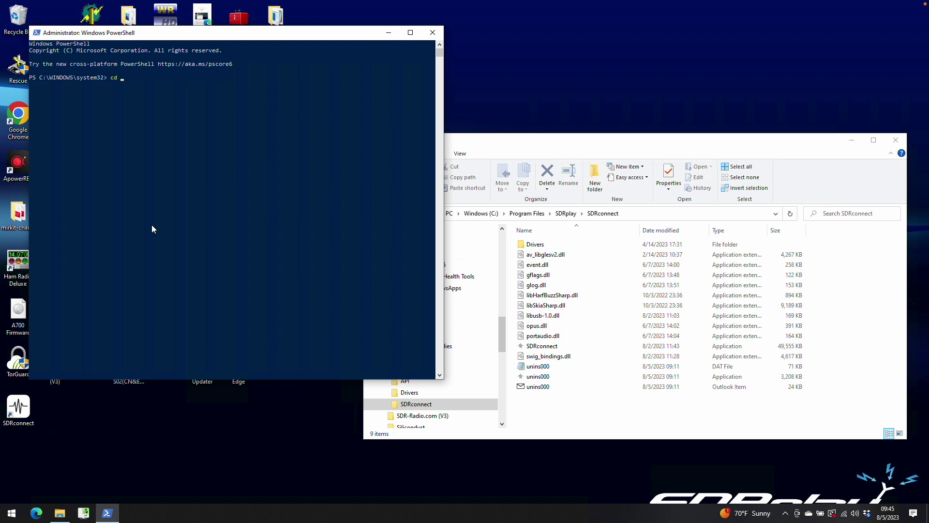
{"action": "type", "text": "C:\\Program Files\\SDRplay\\SDRconnect"}
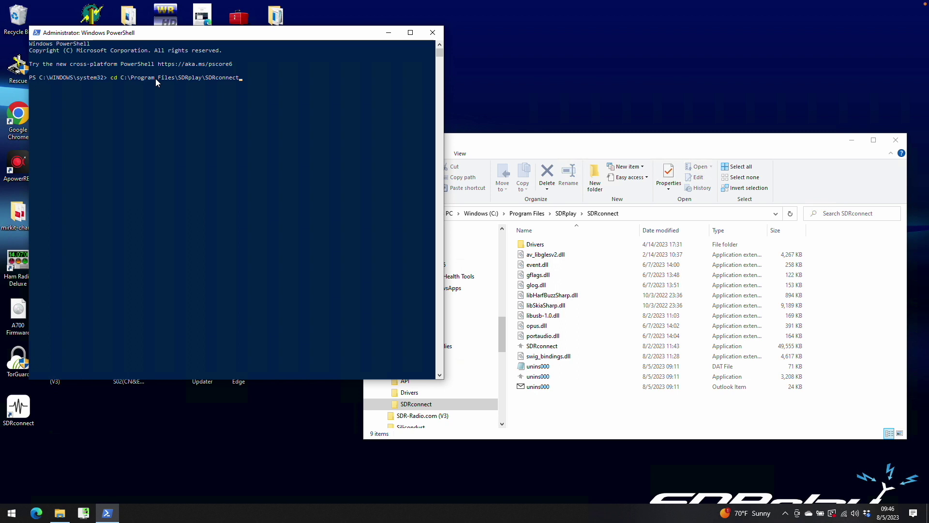
{"action": "type", "text": "\""}
{"action": "left_click", "coordinate": [122, 77]}
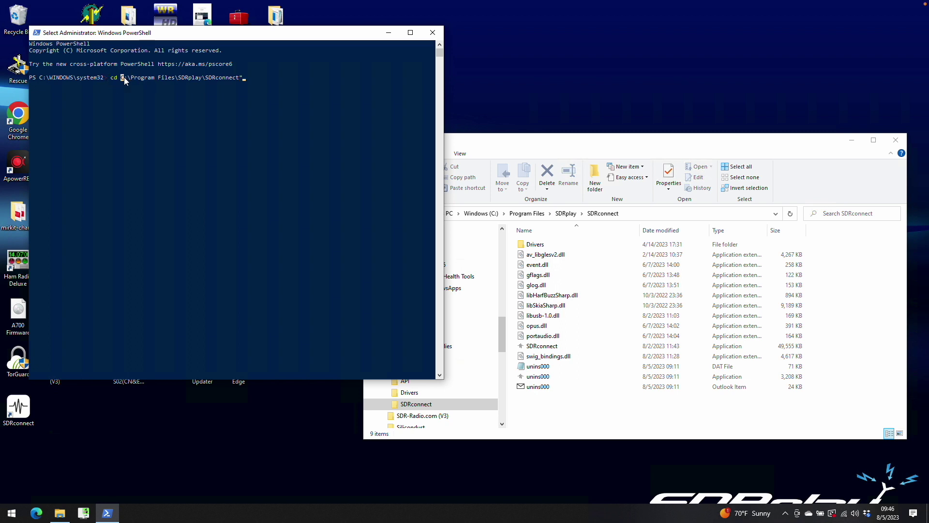
{"action": "type", "text": "\""}
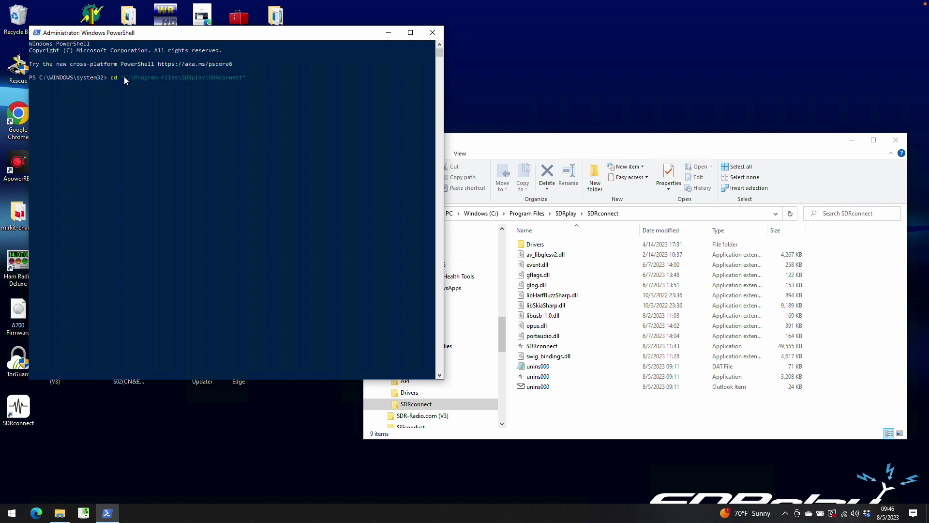
{"action": "key", "text": "Return"}
{"action": "type", "text": "connect --server"}
Run SDRconnect --server on port 50000, allow it through the firewall, then stop it with Ctrl+C.
{"action": "key", "text": "Return"}
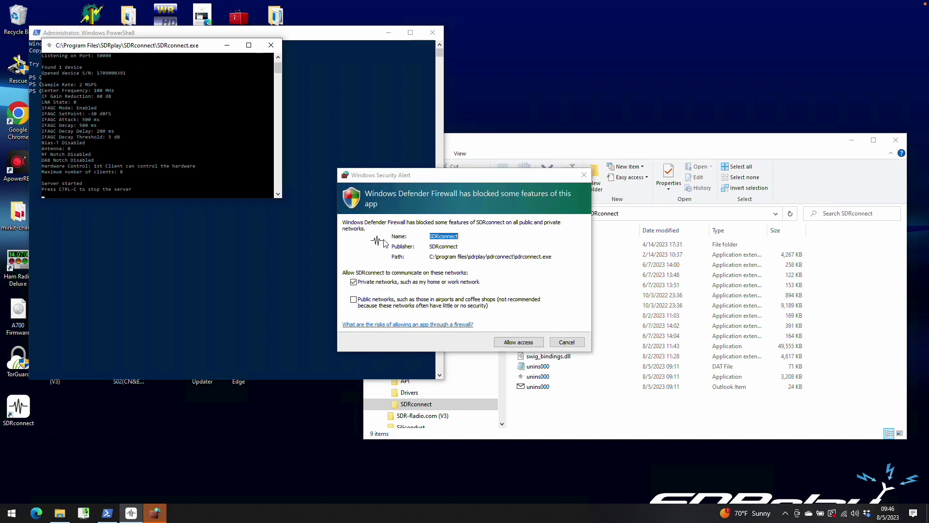
{"action": "left_click", "coordinate": [516, 343]}
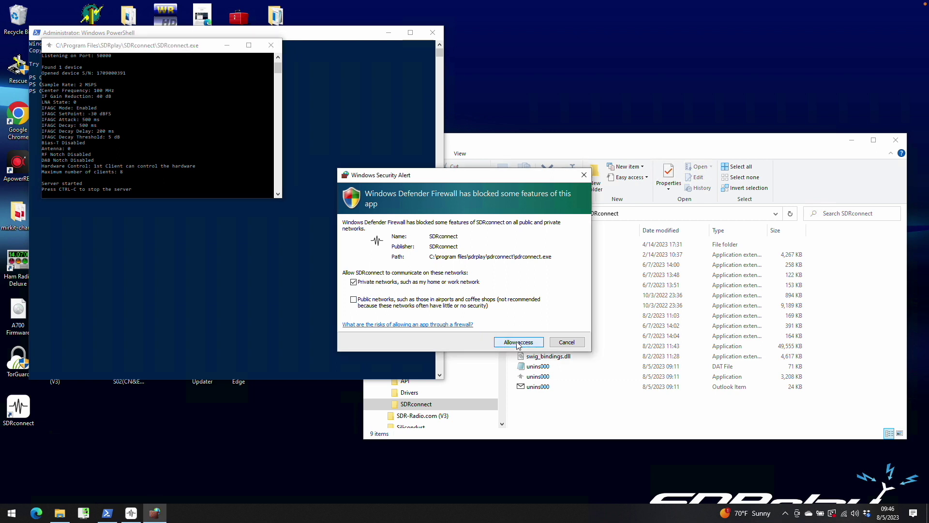
{"action": "left_click", "coordinate": [517, 343]}
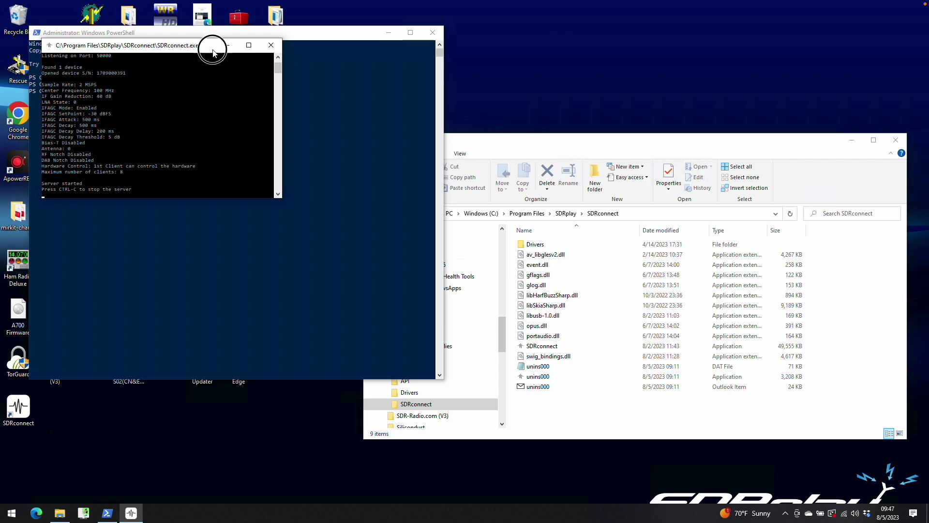
{"action": "left_click_drag", "start_coordinate": [213, 47], "coordinate": [300, 182]}
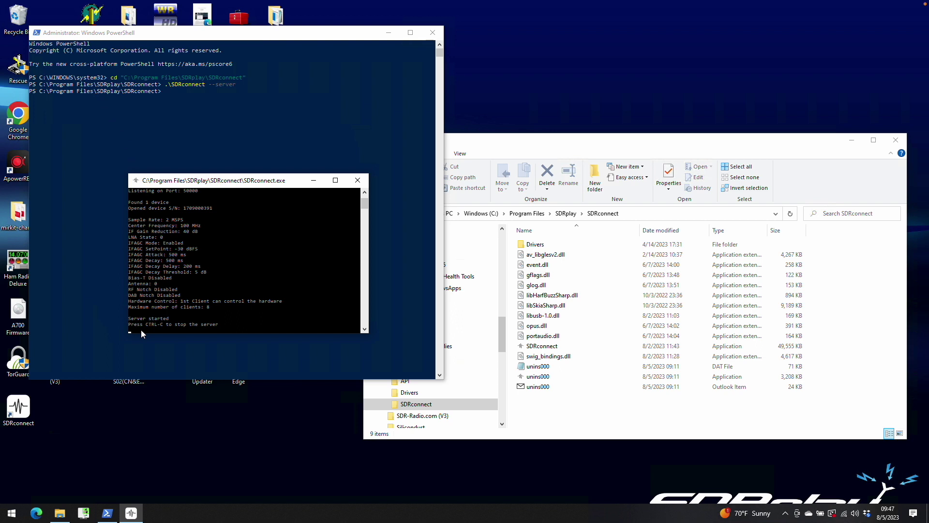
{"action": "key", "text": "ctrl+c"}
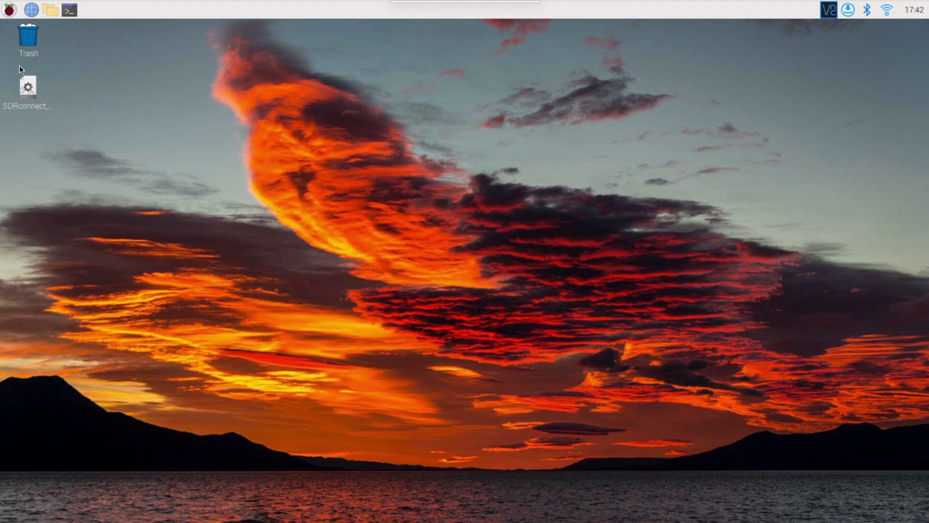
Open LXTerminal on the Raspberry Pi and list the Desktop folder with cd Desktop and ls.
{"action": "left_click", "coordinate": [72, 12]}
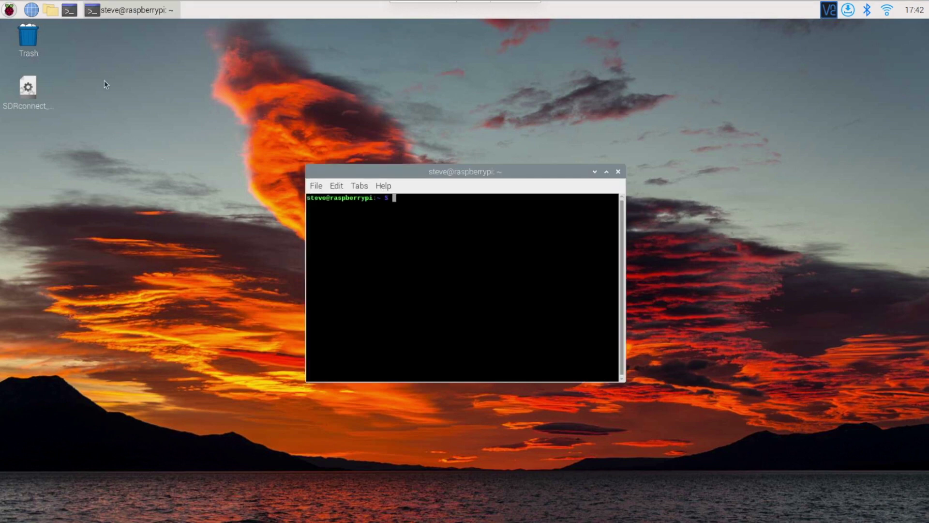
{"action": "type", "text": "cd Desktop"}
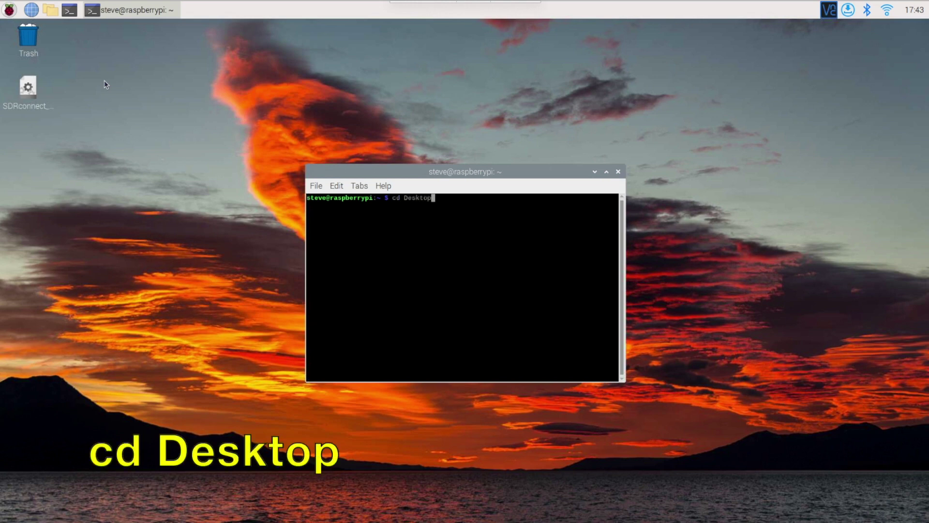
{"action": "key", "text": "Return"}
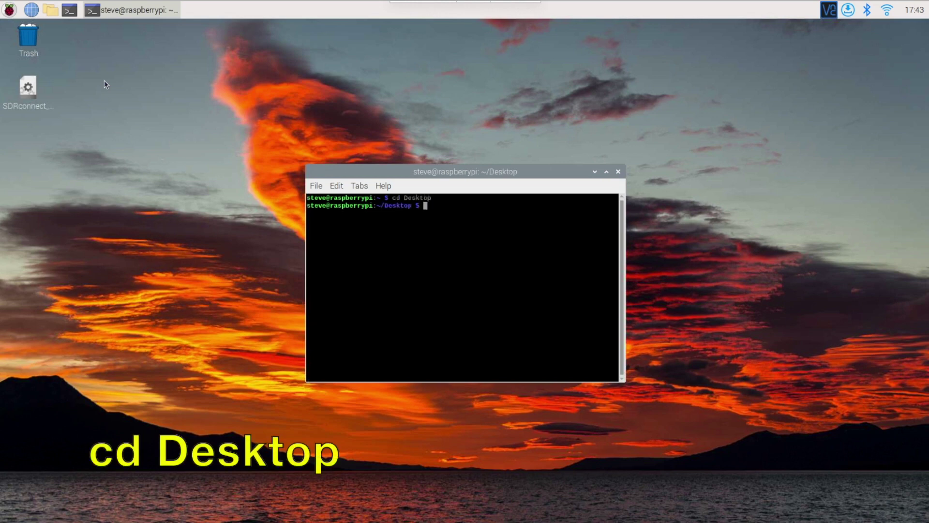
{"action": "type", "text": "ls"}
{"action": "key", "text": "Return"}
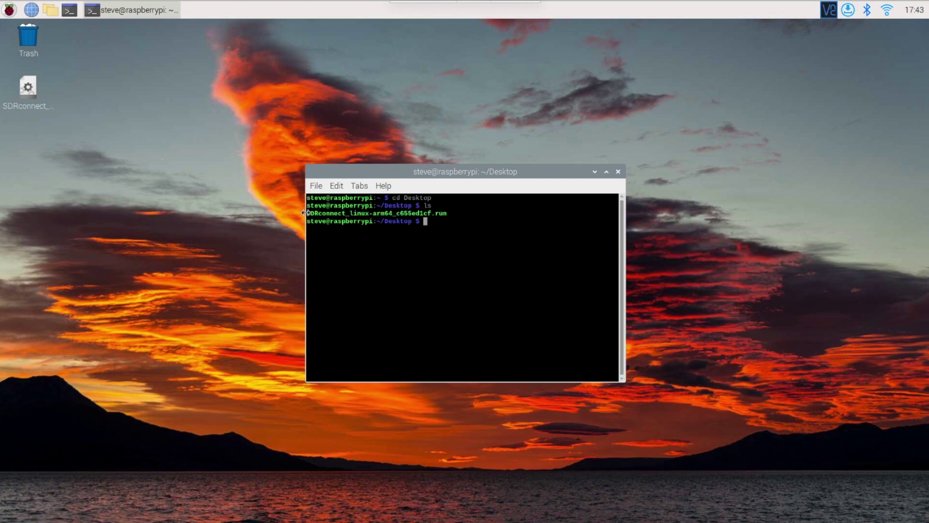
Copy the SDRconnect_linux-arm64_c655ed1cf.run file name from the listing.
{"action": "left_click_drag", "start_coordinate": [307, 212], "coordinate": [447, 214]}
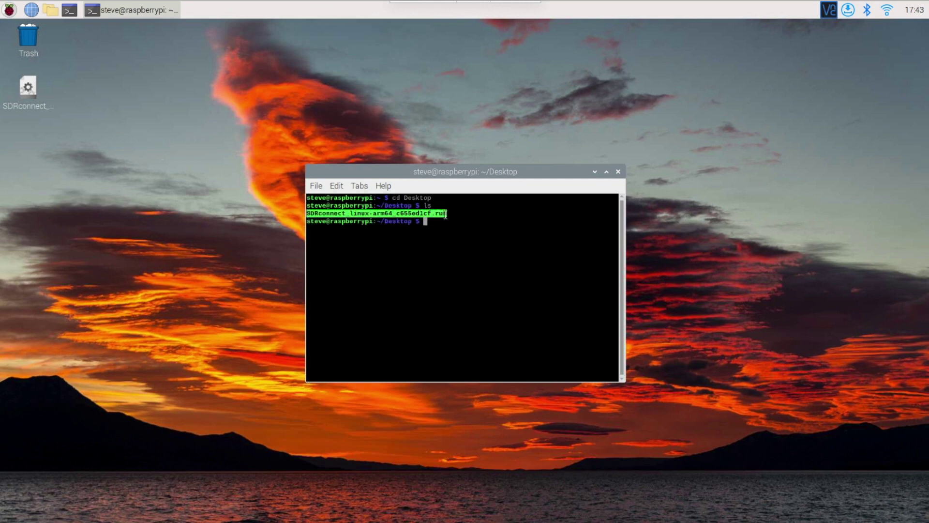
{"action": "left_click", "coordinate": [336, 185]}
{"action": "left_click", "coordinate": [345, 201]}
{"action": "left_click", "coordinate": [446, 229]}
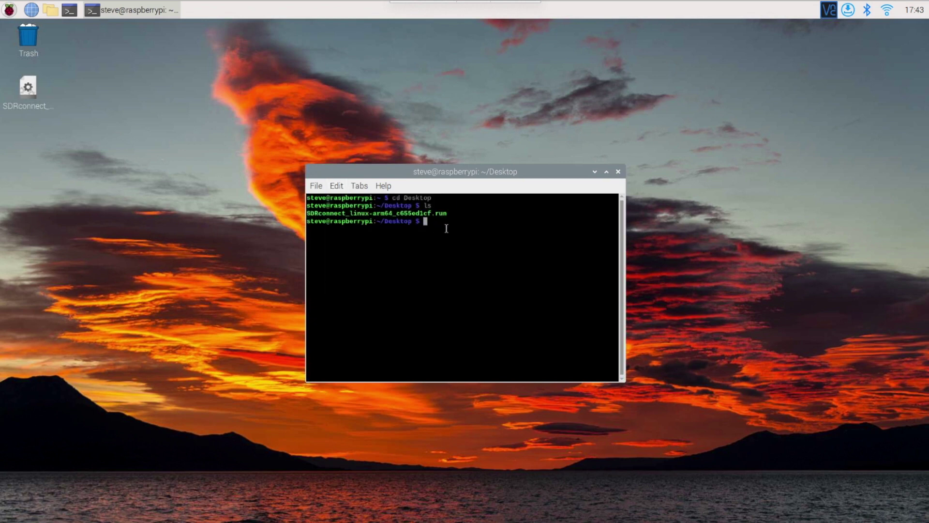
Make the SDRconnect_linux-arm64_c655ed1cf.run installer executable with chmod 755.
{"action": "type", "text": "chmod"}
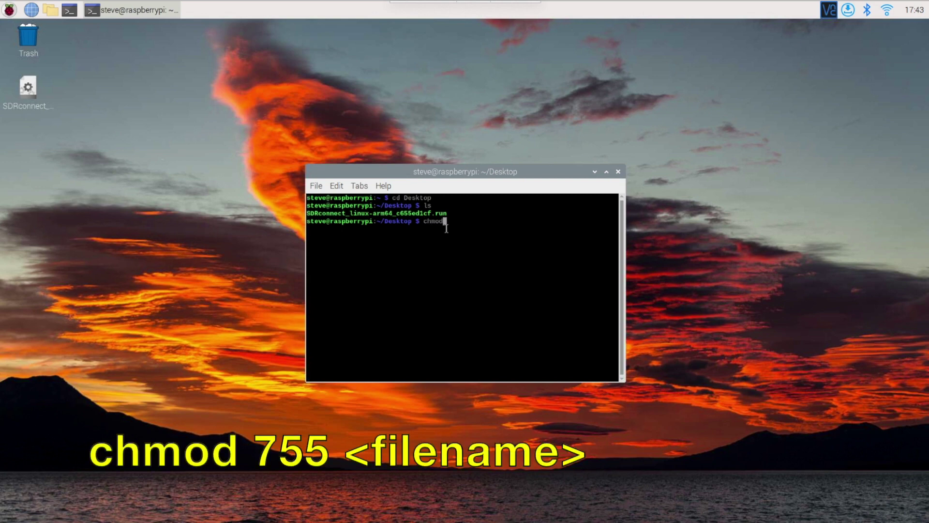
{"action": "type", "text": " 755"}
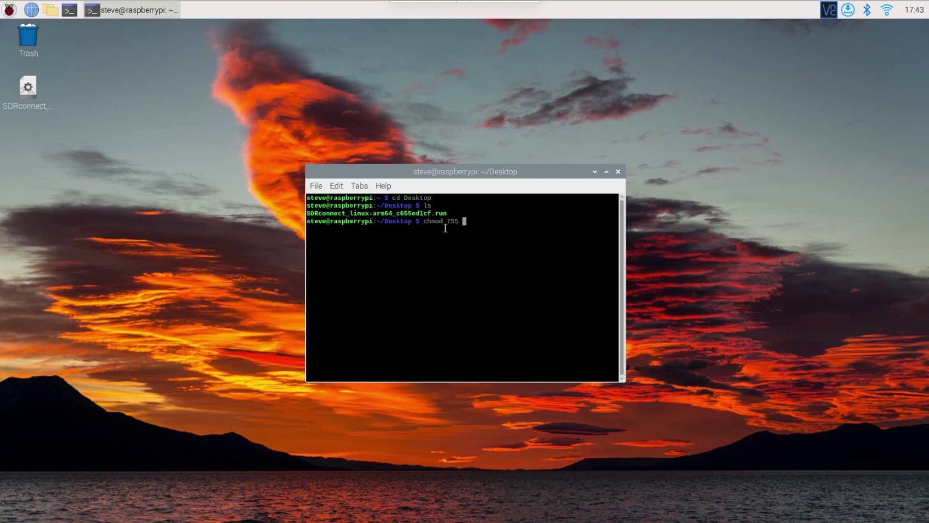
{"action": "left_click", "coordinate": [336, 185]}
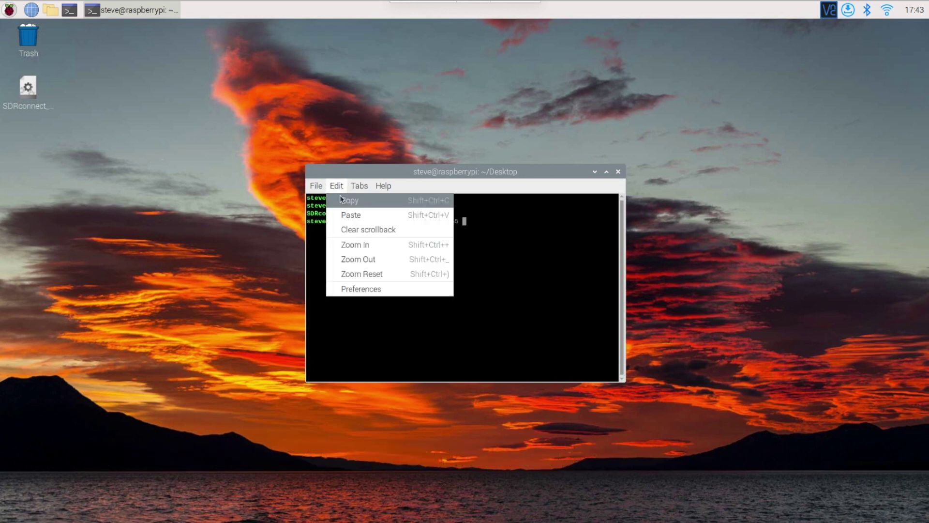
{"action": "left_click", "coordinate": [343, 214]}
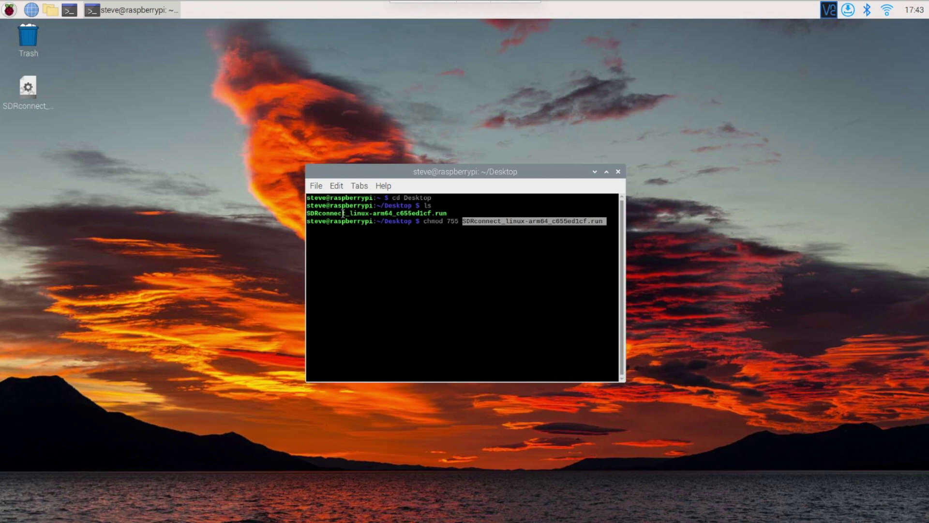
{"action": "key", "text": "Return"}
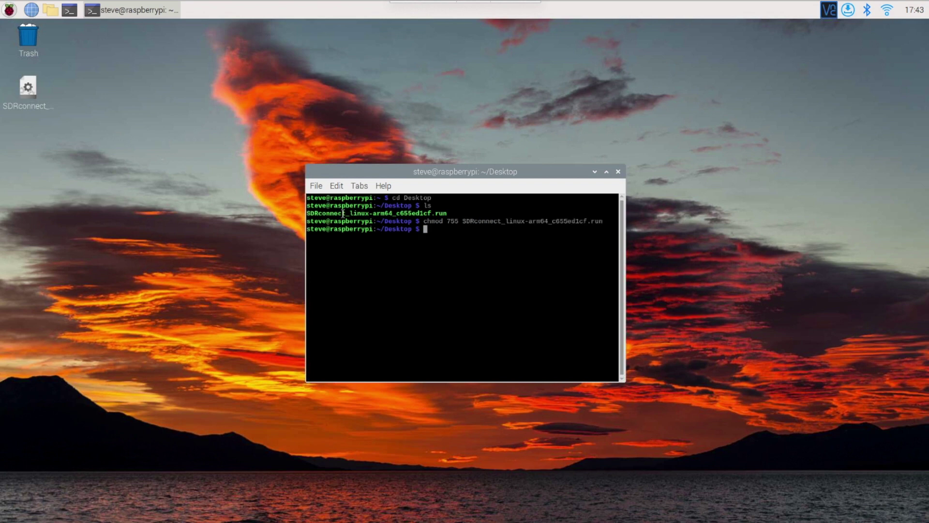
Run the installer with ./SDRconnect_linux-arm64_c655ed1cf.run.
{"action": "type", "text": "."}
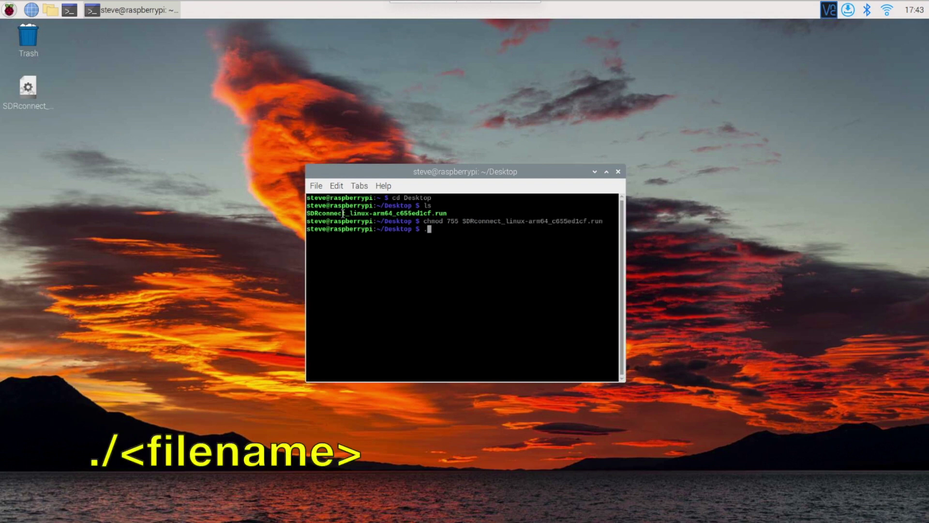
{"action": "type", "text": "/"}
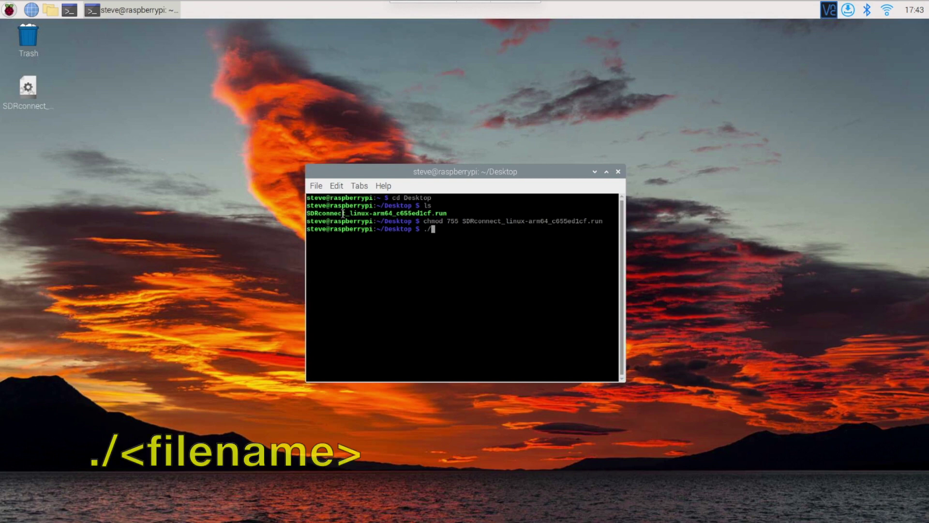
{"action": "left_click", "coordinate": [335, 187]}
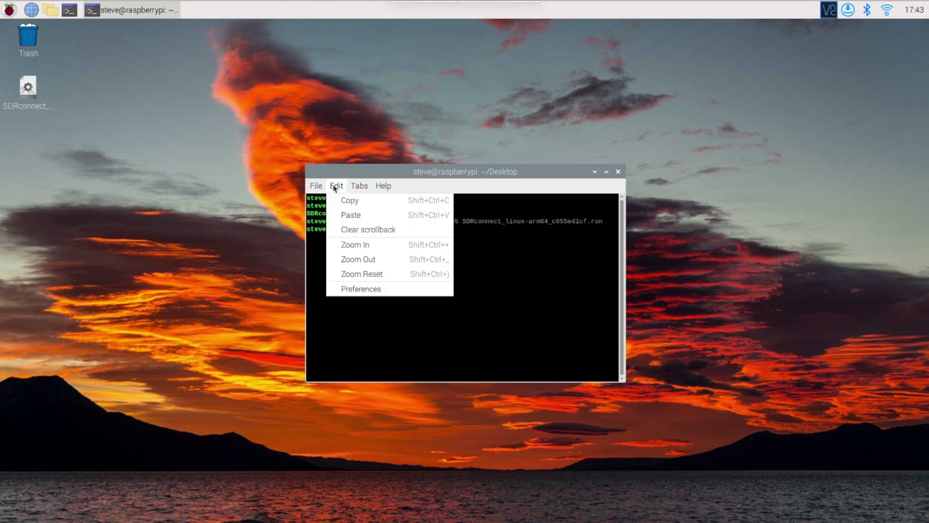
{"action": "left_click", "coordinate": [344, 213]}
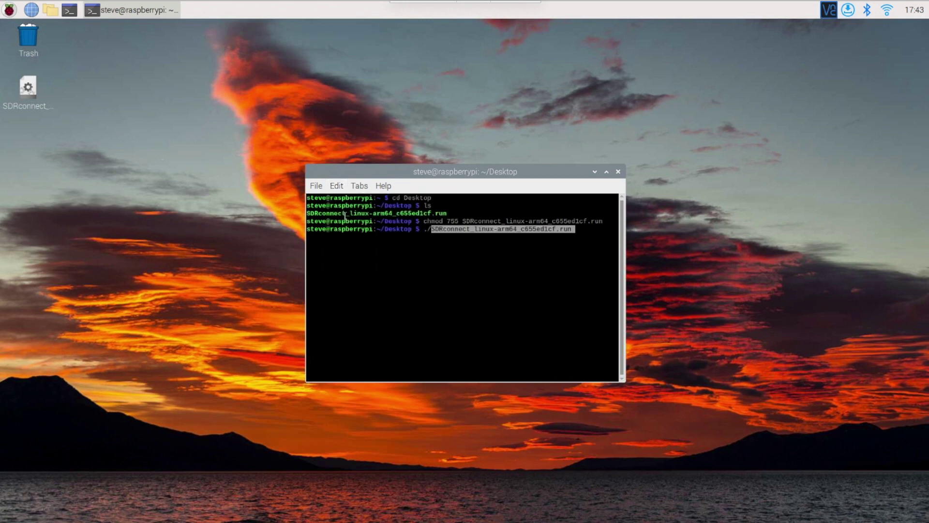
{"action": "key", "text": "Return"}
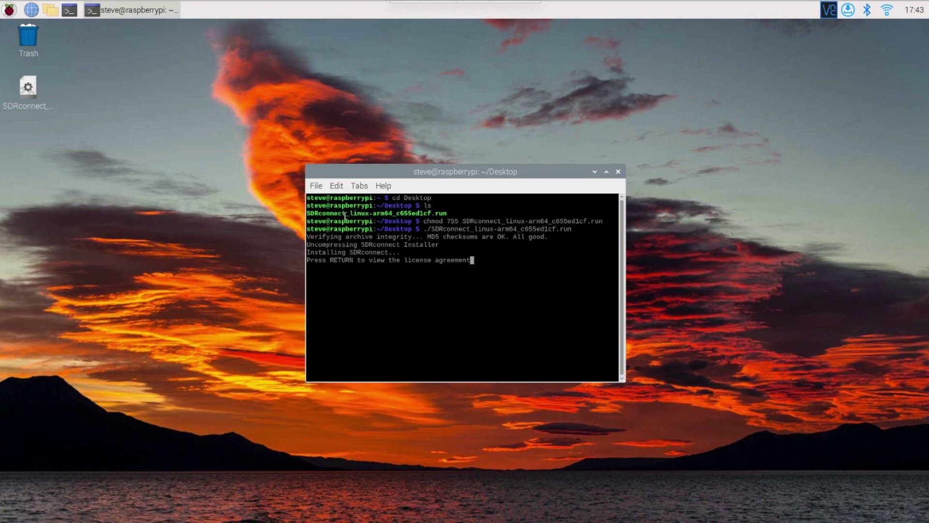
Run the installer, accept the licence with y, and confirm installing to the default /opt/sdrconnect.
{"action": "key", "text": "Return"}
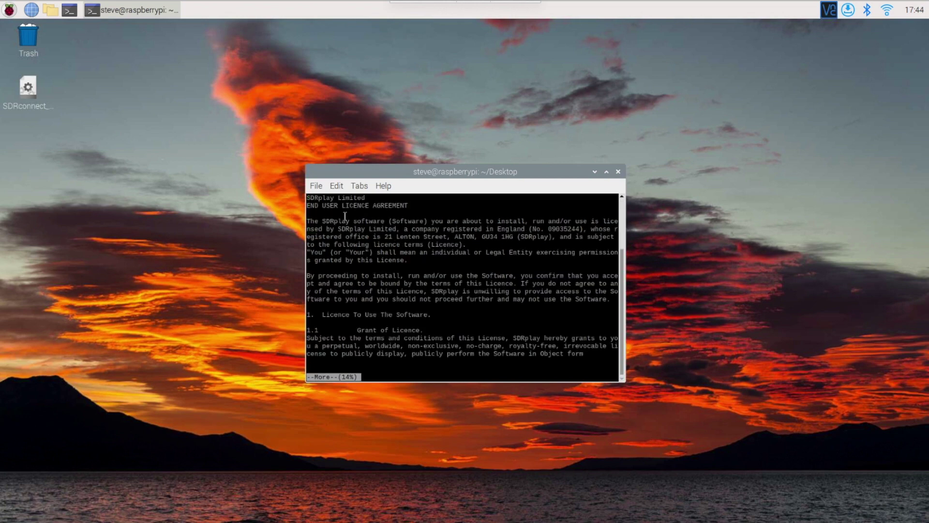
{"action": "key", "text": "space"}
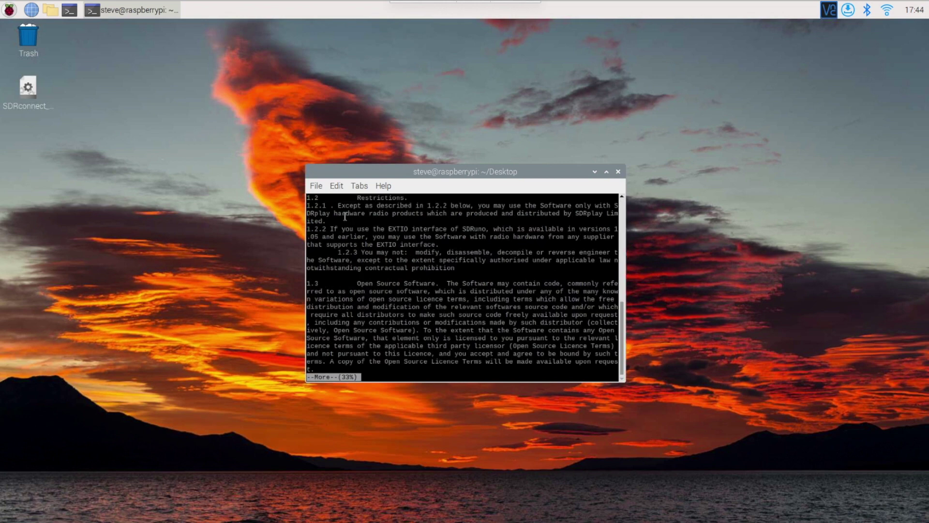
{"action": "key", "text": "space"}
{"action": "key", "text": "space"}
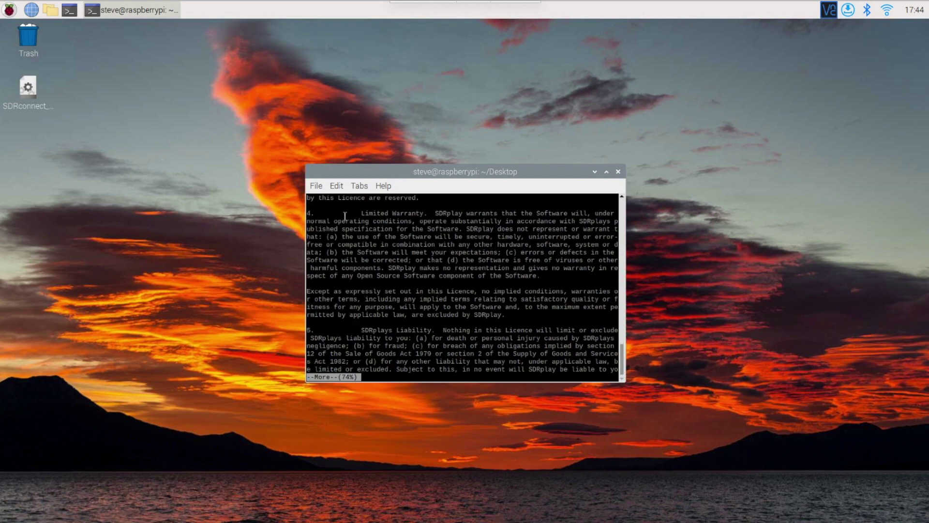
{"action": "key", "text": "space"}
{"action": "key", "text": "space"}
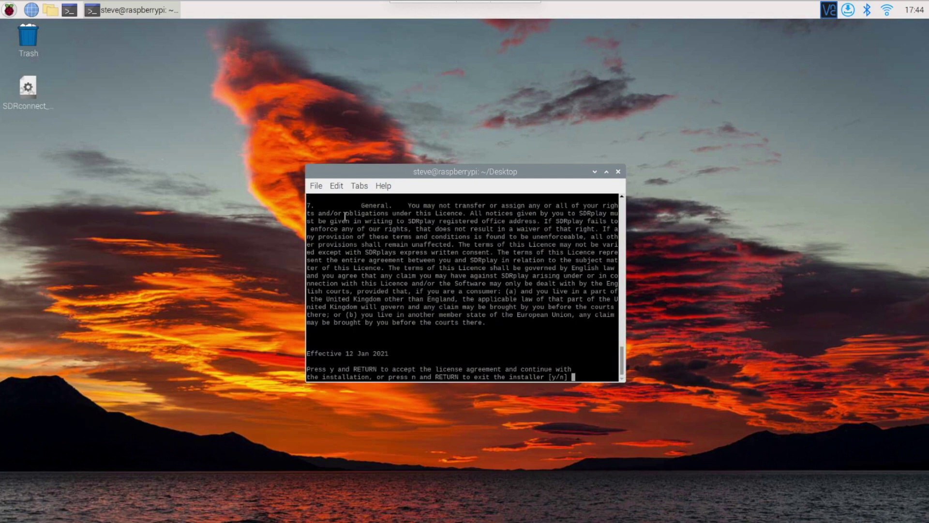
{"action": "type", "text": "y"}
{"action": "key", "text": "Return"}
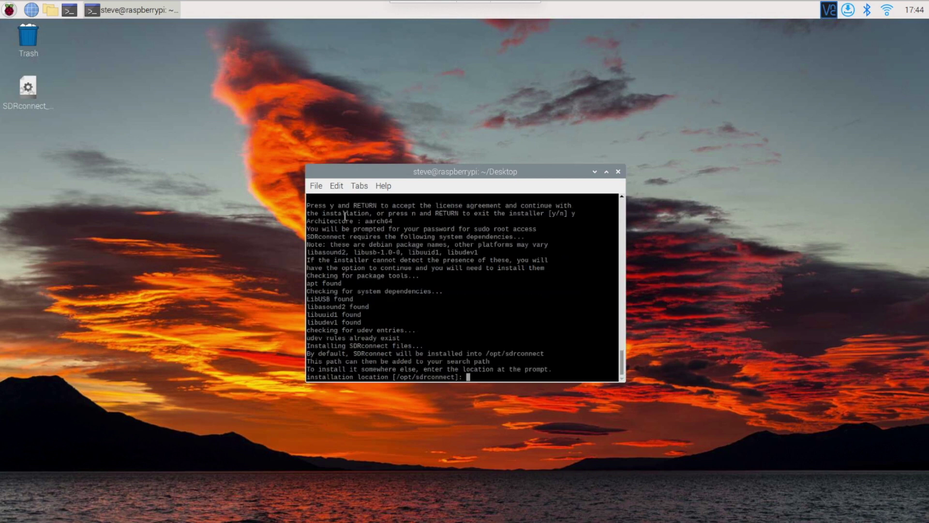
{"action": "key", "text": "Return"}
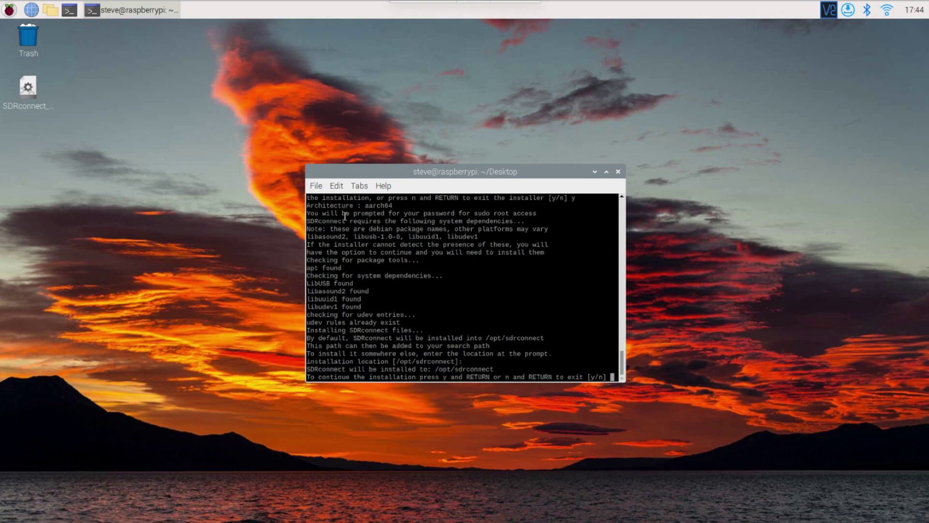
{"action": "type", "text": "y"}
{"action": "key", "text": "Return"}
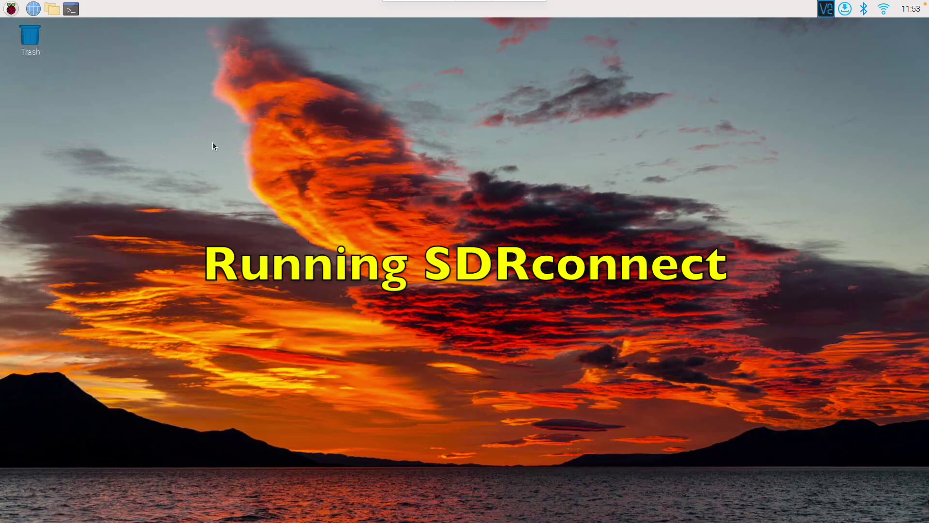
Launch SDRconnect from the Other category of the Raspberry Pi menu.
{"action": "left_click", "coordinate": [10, 12]}
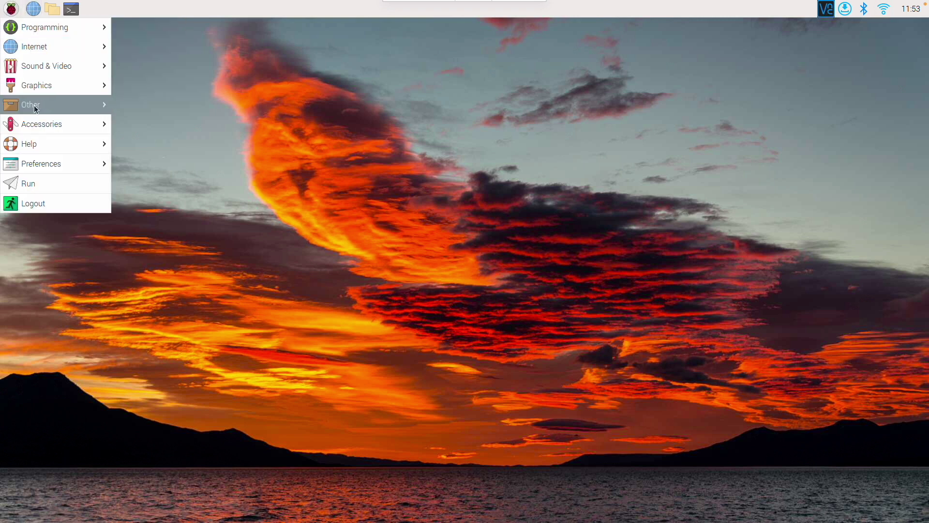
{"action": "mouse_move", "coordinate": [34, 106]}
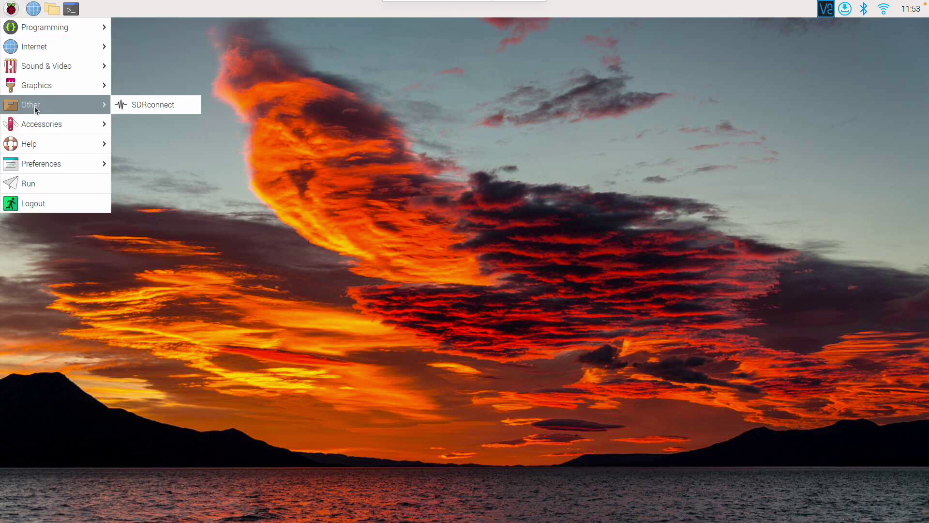
{"action": "left_click", "coordinate": [174, 107]}
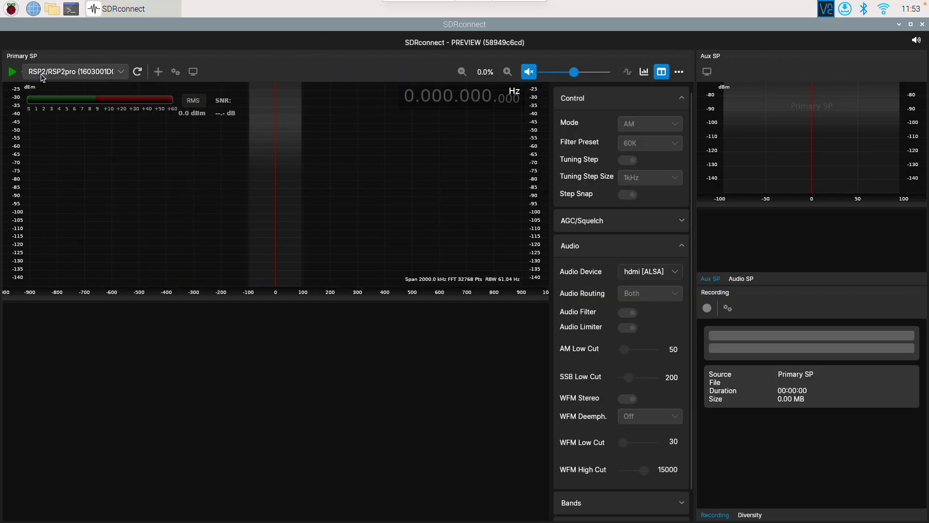
Stream the RSP2, tune down to 99.900 MHz WFM, mute the audio, then close SDRconnect.
{"action": "left_click", "coordinate": [12, 73]}
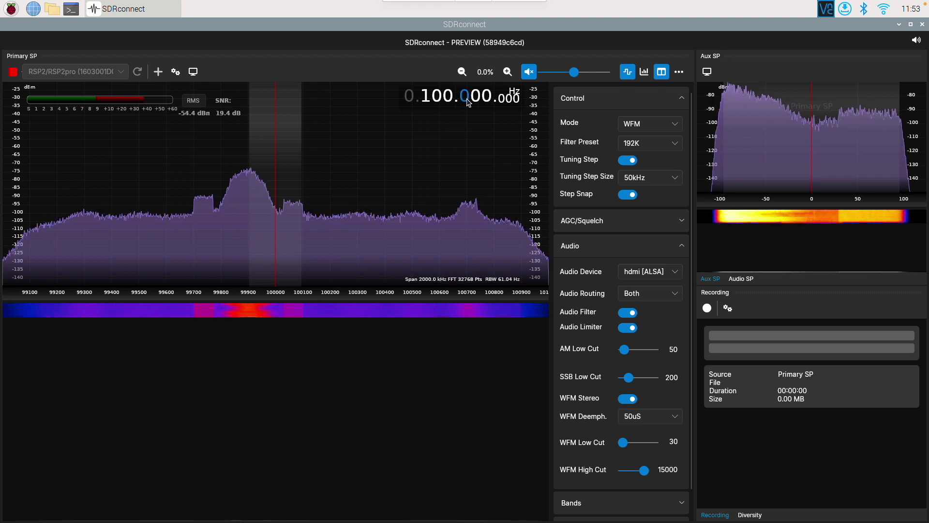
{"action": "scroll", "coordinate": [467, 103], "scroll_direction": "down", "scroll_amount": 1}
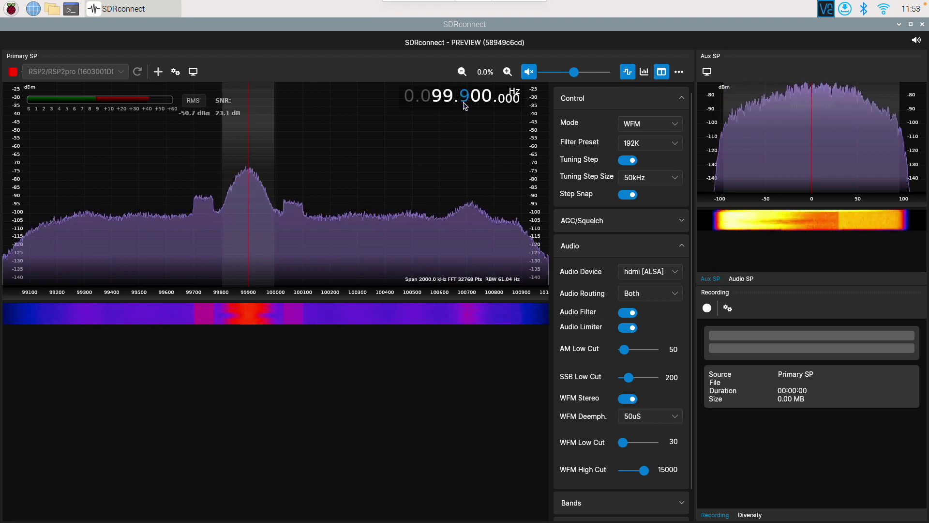
{"action": "left_click", "coordinate": [529, 71]}
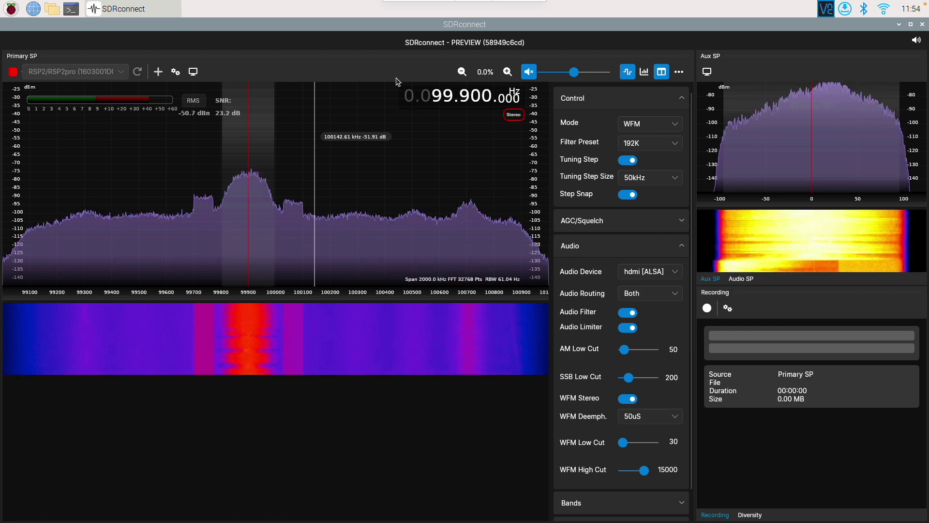
{"action": "left_click", "coordinate": [922, 25]}
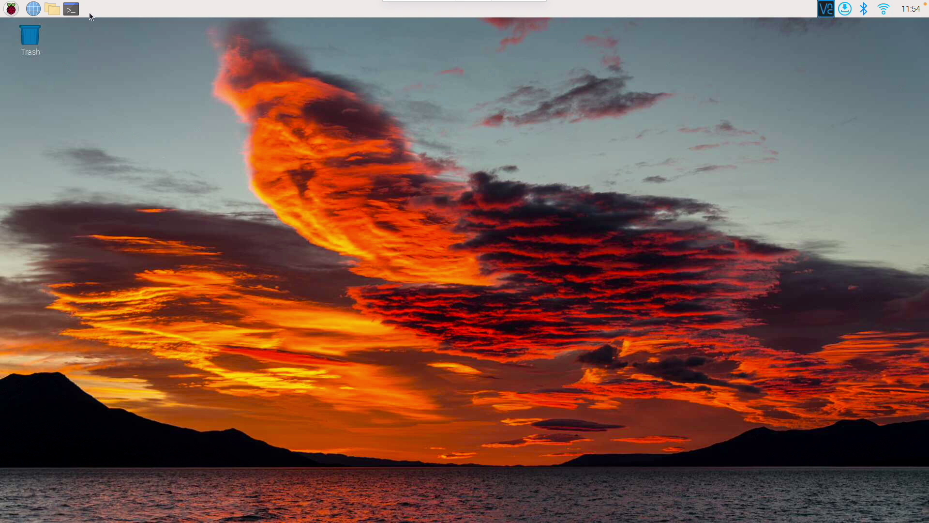
In a new terminal, cd to /opt/sdrconnect, list its files and run ./SDRconnect --server.
{"action": "left_click", "coordinate": [71, 9]}
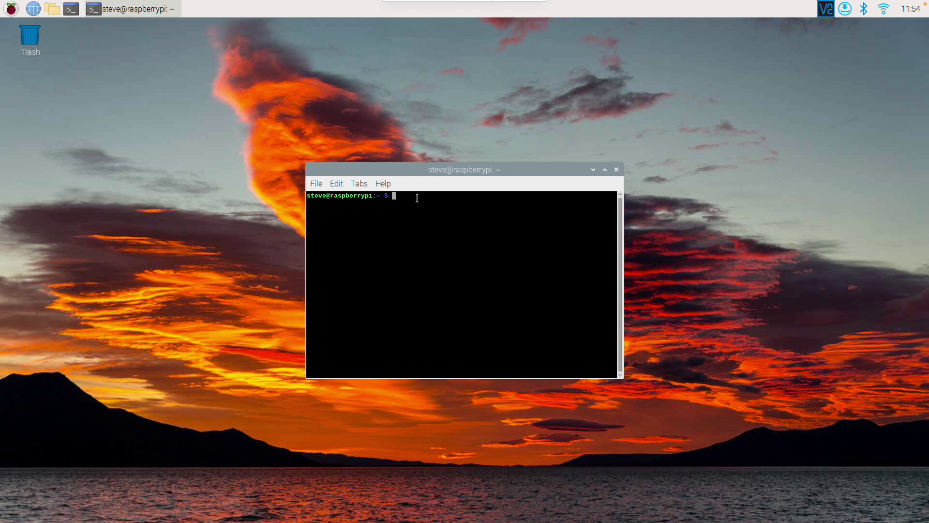
{"action": "type", "text": "cd /opt/sdrconnect"}
{"action": "key", "text": "Return"}
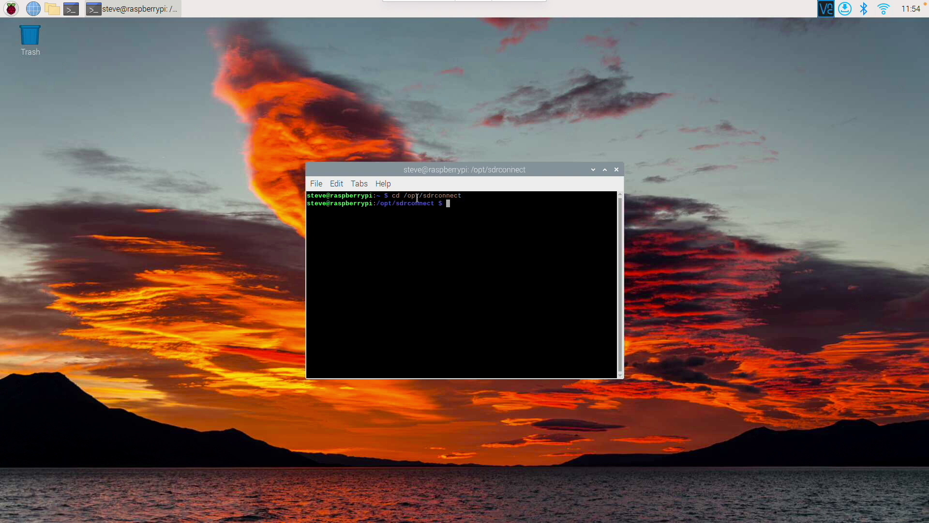
{"action": "type", "text": "ls"}
{"action": "key", "text": "Return"}
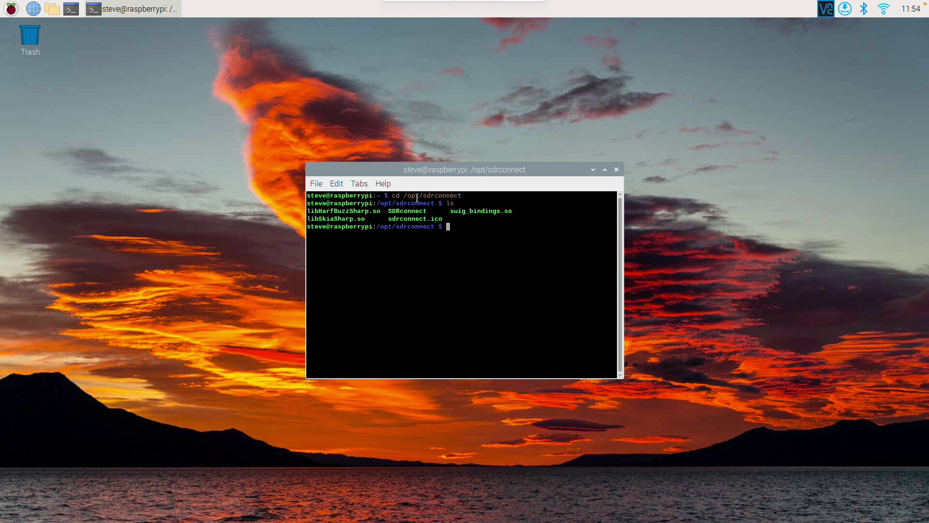
{"action": "type", "text": "./SDRconnect --server"}
{"action": "key", "text": "Return"}
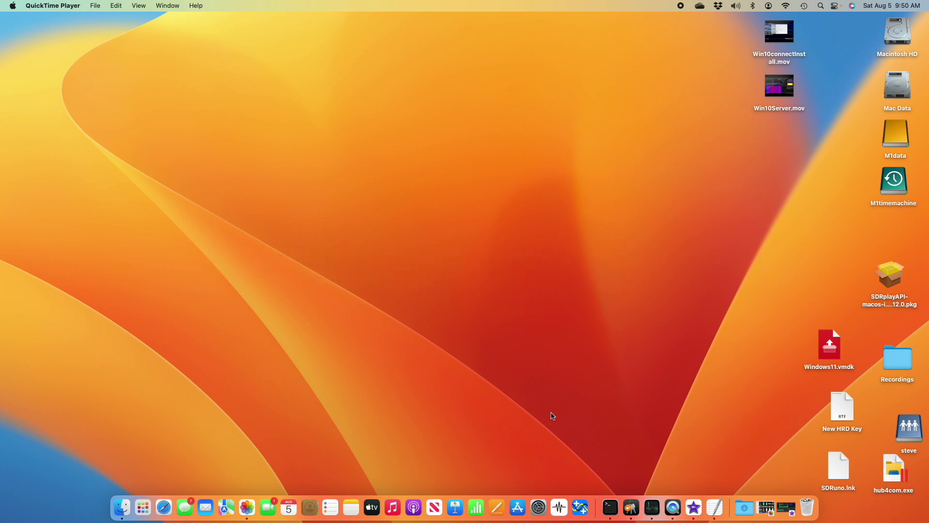
Open SDRconnect_darwin-arm64_58949c6cd.dmg from M1data's Downloads and accept its licence agreement.
{"action": "double_click", "coordinate": [897, 140]}
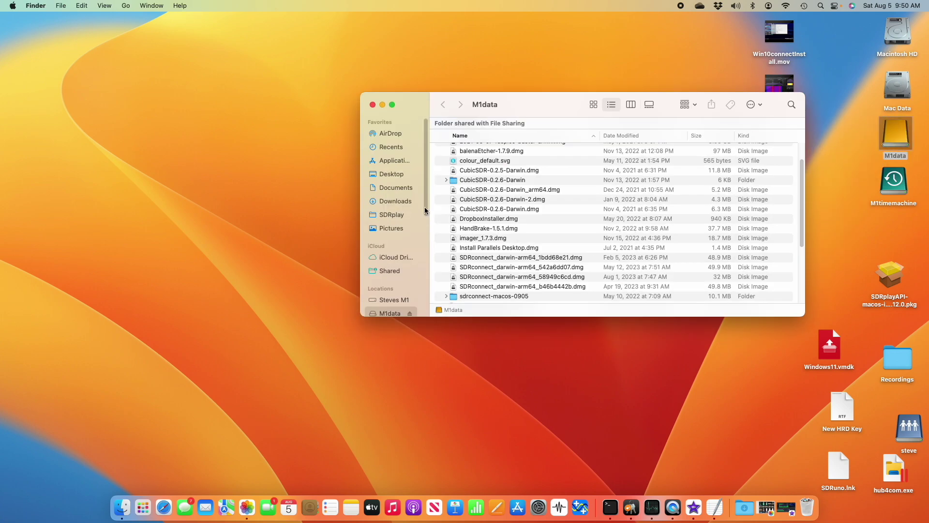
{"action": "scroll", "coordinate": [514, 248], "scroll_direction": "down", "scroll_amount": 1}
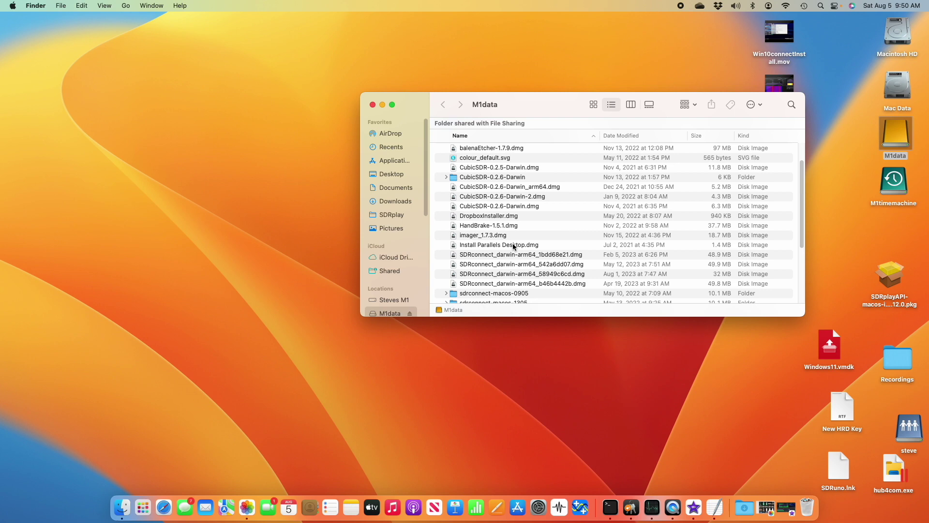
{"action": "left_click", "coordinate": [517, 274]}
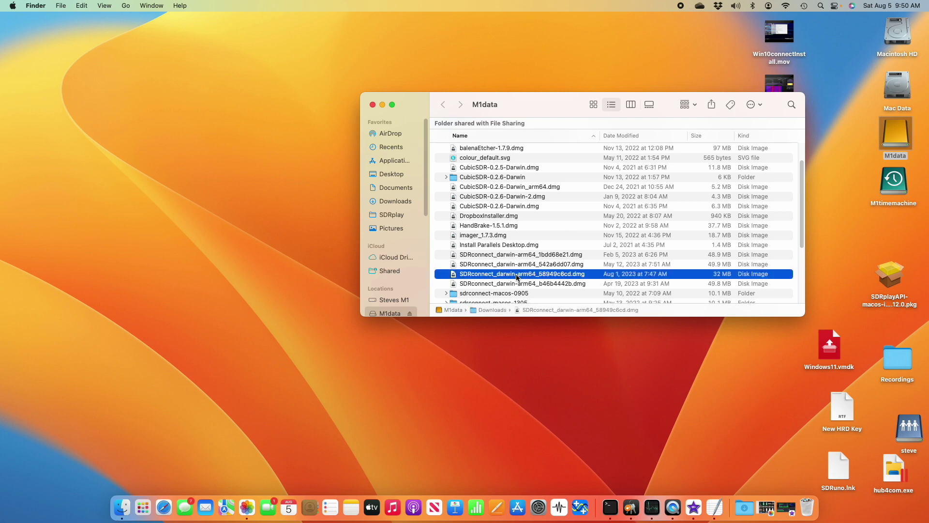
{"action": "double_click", "coordinate": [450, 275]}
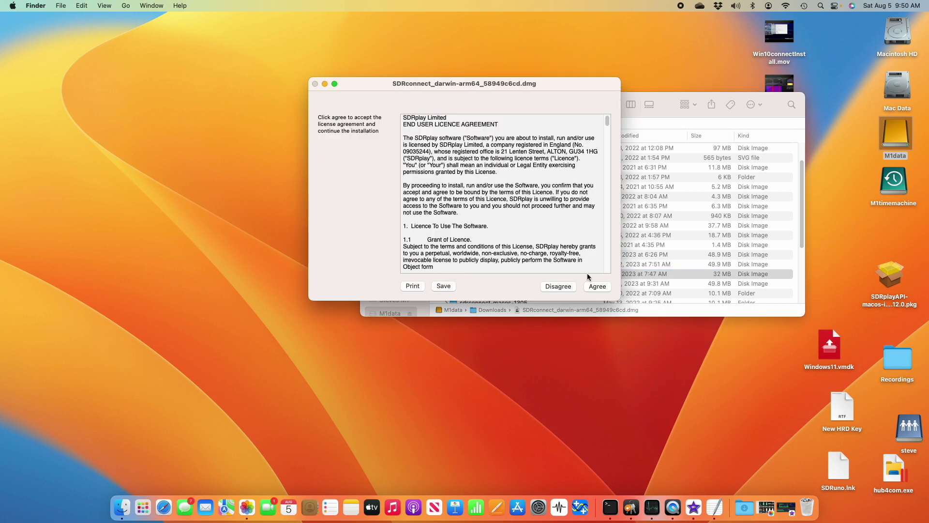
{"action": "left_click", "coordinate": [595, 286]}
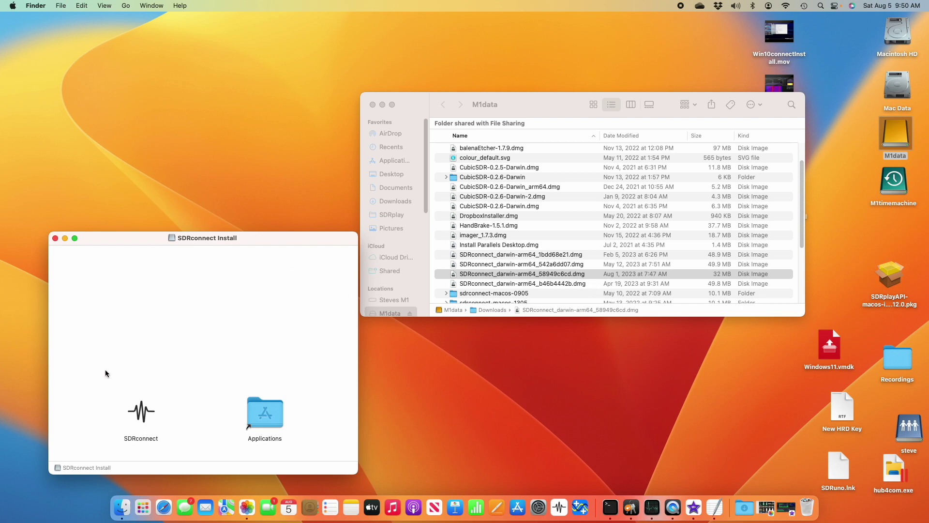
Copy SDRconnect into Applications, replacing the existing copy.
{"action": "left_click_drag", "start_coordinate": [138, 409], "coordinate": [262, 414]}
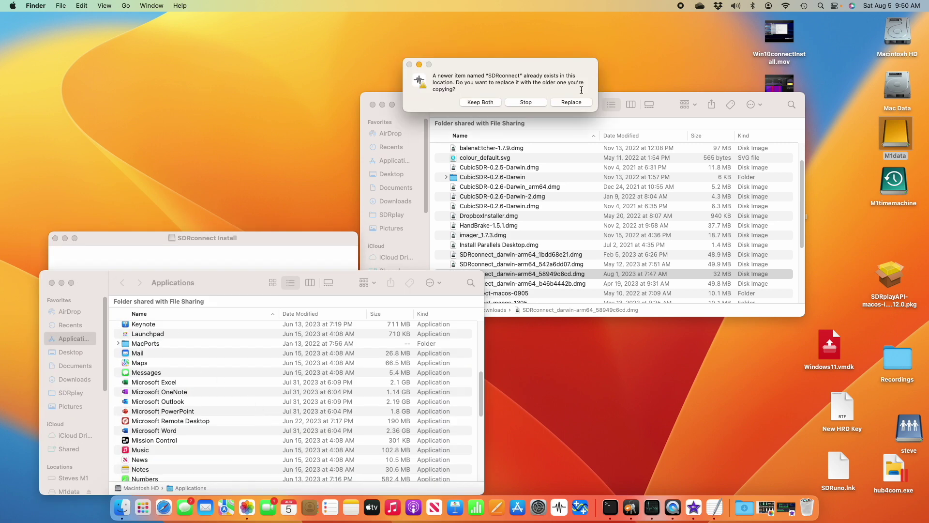
{"action": "left_click", "coordinate": [566, 100]}
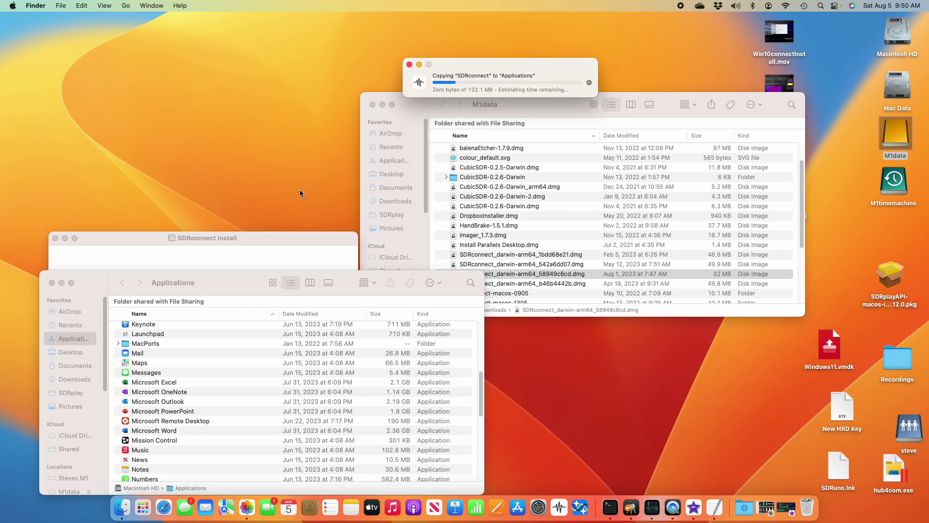
{"action": "left_click", "coordinate": [52, 283]}
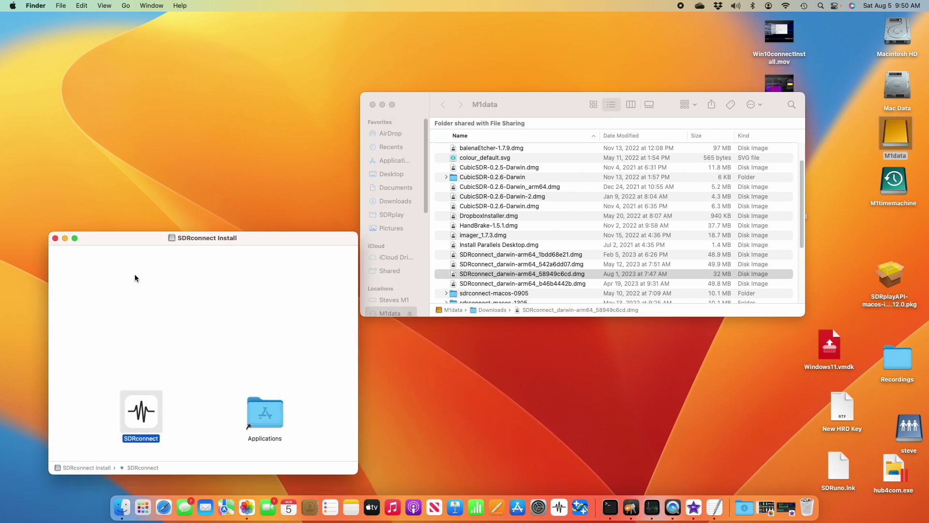
Close the installer window and eject the SDRconnect Install disk by dragging it to Trash.
{"action": "left_click", "coordinate": [55, 238]}
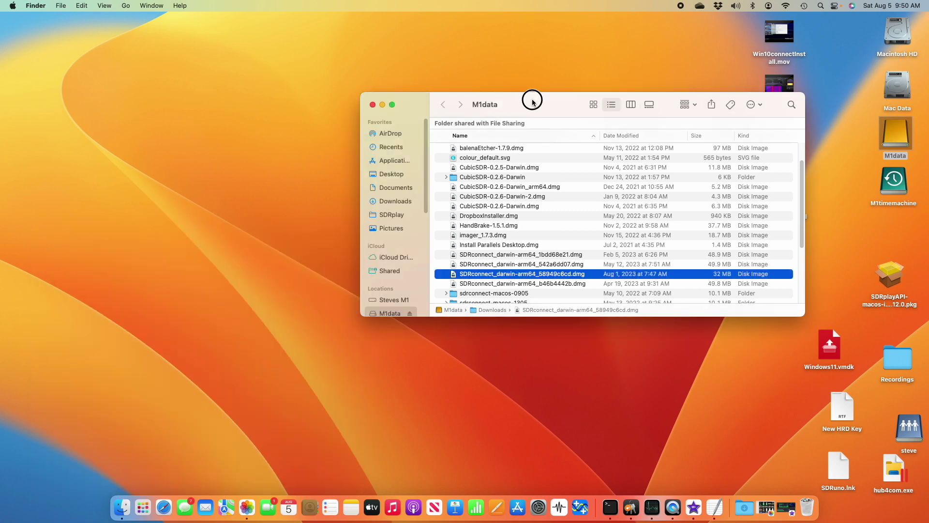
{"action": "left_click_drag", "start_coordinate": [533, 101], "coordinate": [348, 89]}
{"action": "left_click_drag", "start_coordinate": [768, 189], "coordinate": [806, 502]}
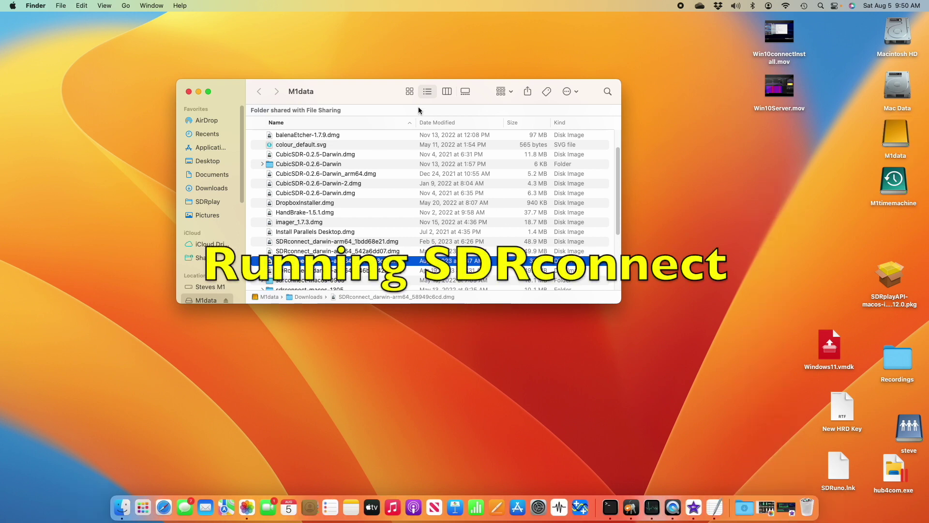
Launch SDRconnect from Applications, agreeing to open the internet-downloaded app.
{"action": "left_click", "coordinate": [204, 147]}
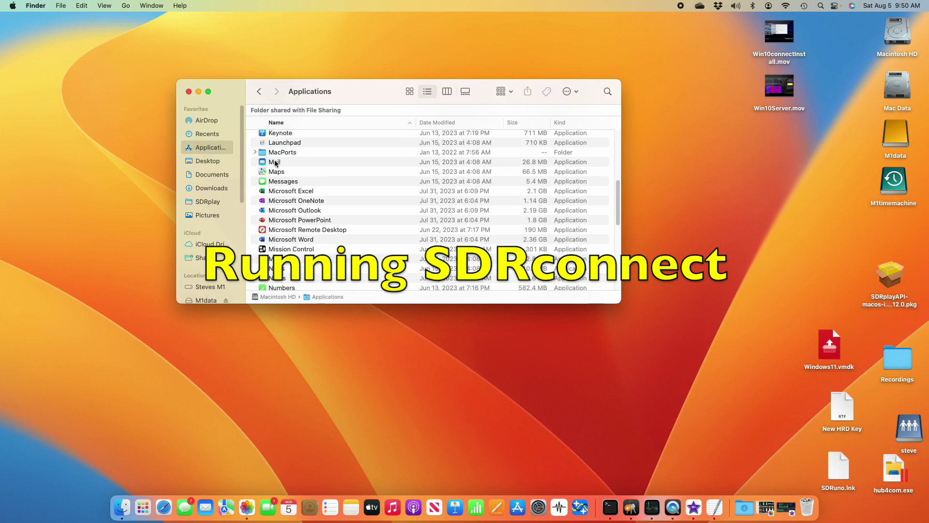
{"action": "scroll", "coordinate": [290, 187], "scroll_direction": "down", "scroll_amount": 10}
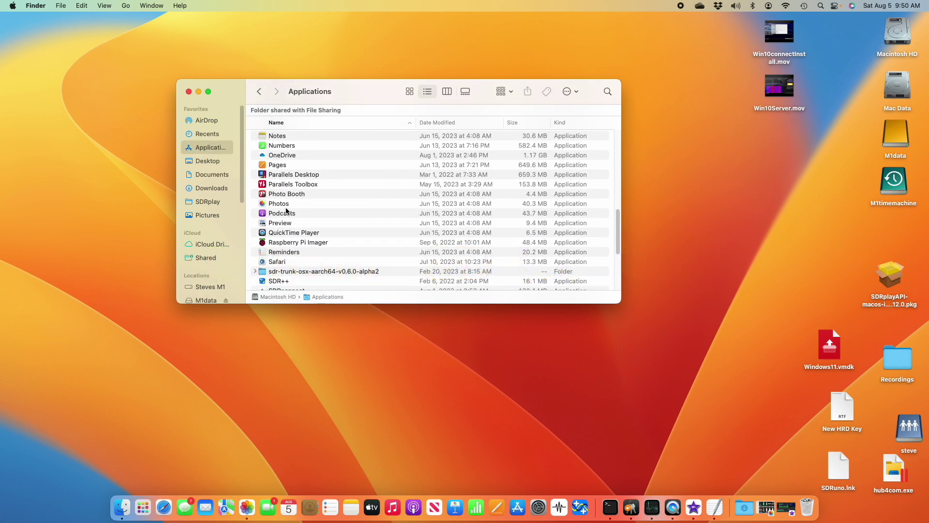
{"action": "double_click", "coordinate": [268, 277]}
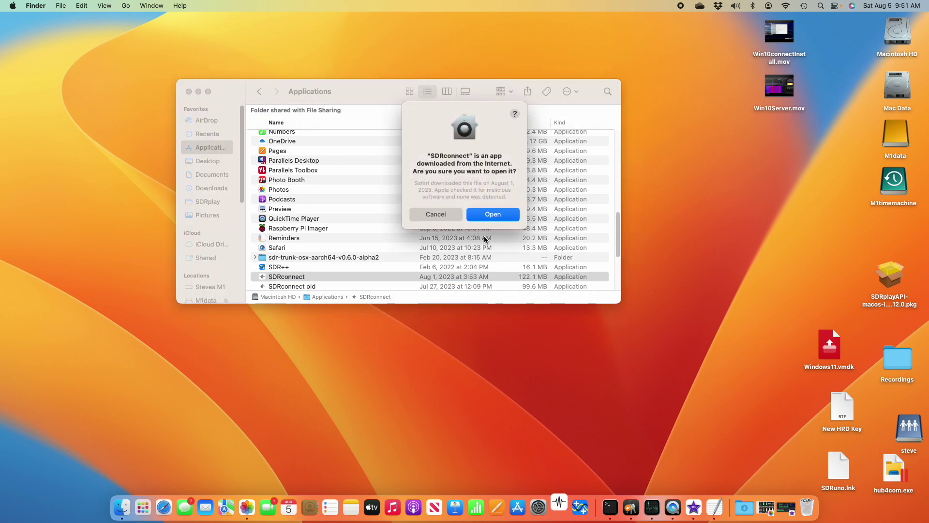
{"action": "left_click", "coordinate": [490, 216]}
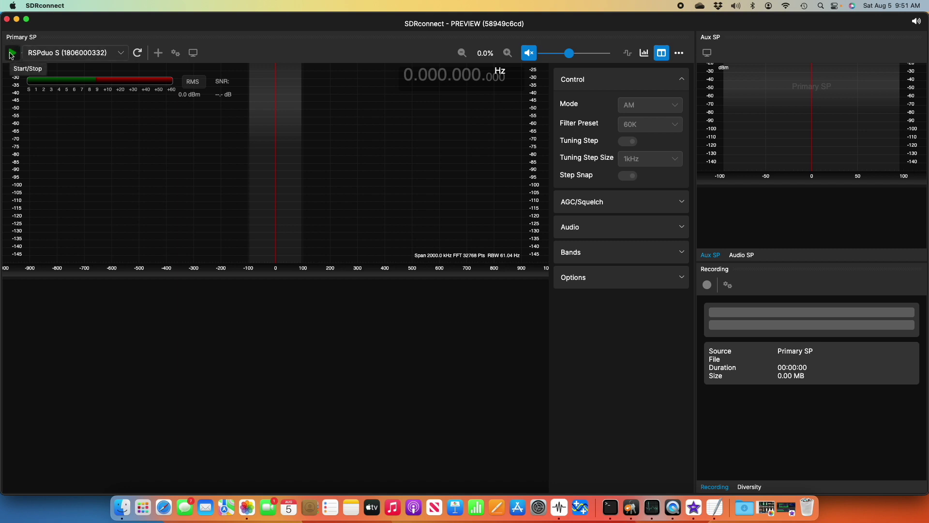
Stream the RSPduo, set the antenna to Tuner 2 50 ohm in Device Settings, then quit SDRconnect.
{"action": "left_click", "coordinate": [11, 53]}
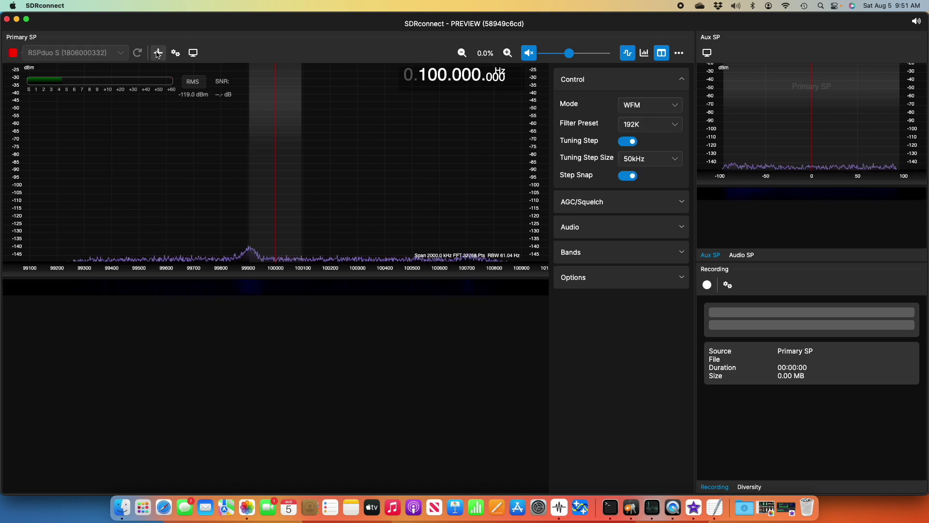
{"action": "left_click", "coordinate": [175, 54]}
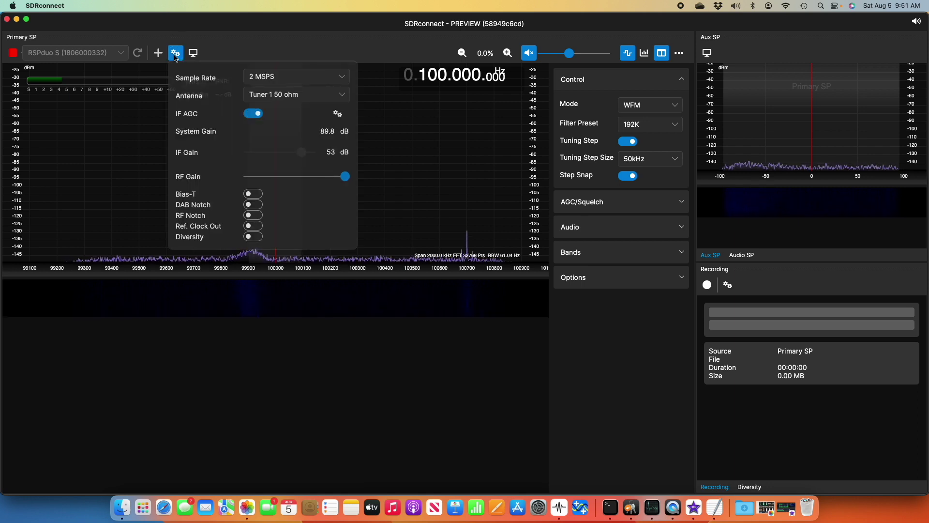
{"action": "left_click", "coordinate": [289, 96]}
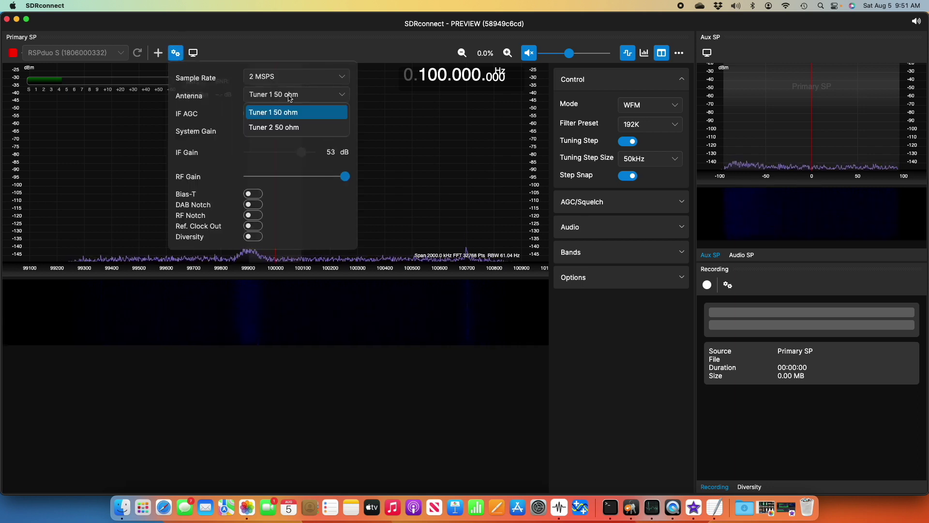
{"action": "left_click", "coordinate": [279, 128]}
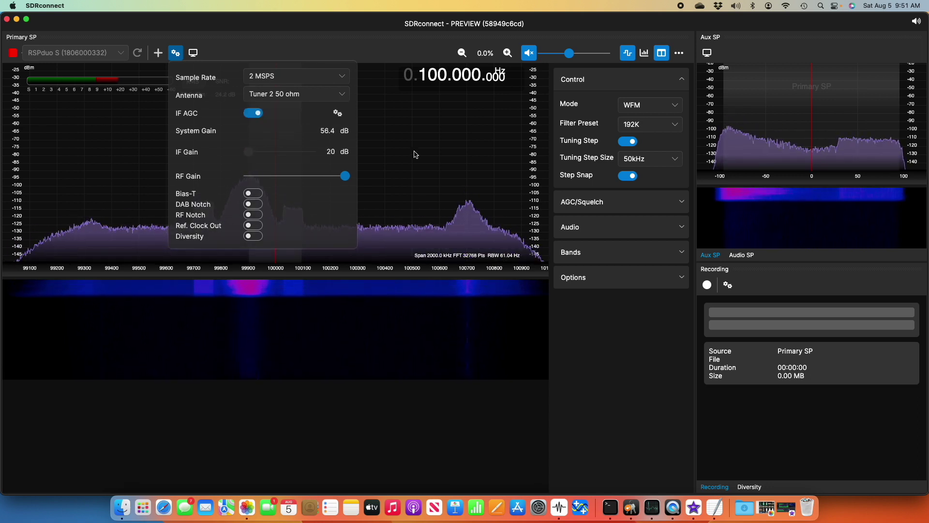
{"action": "left_click", "coordinate": [175, 53]}
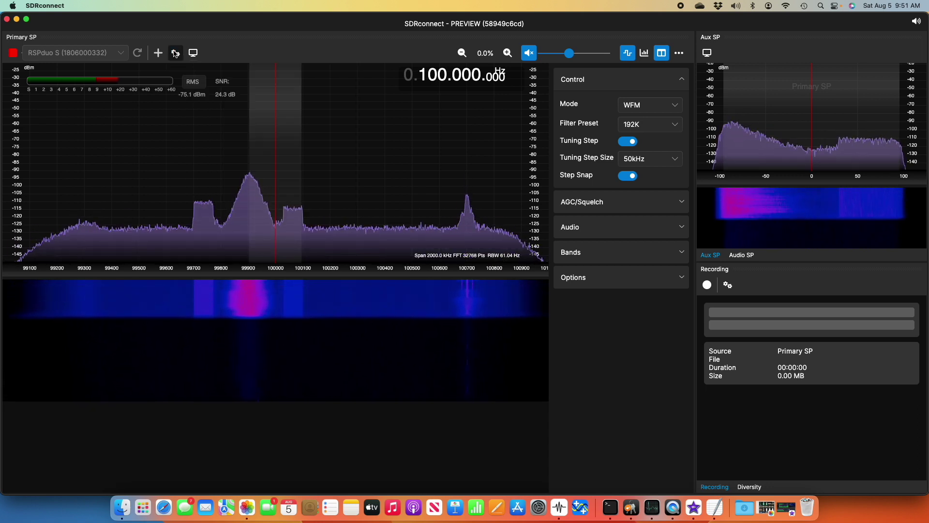
{"action": "left_click", "coordinate": [7, 20]}
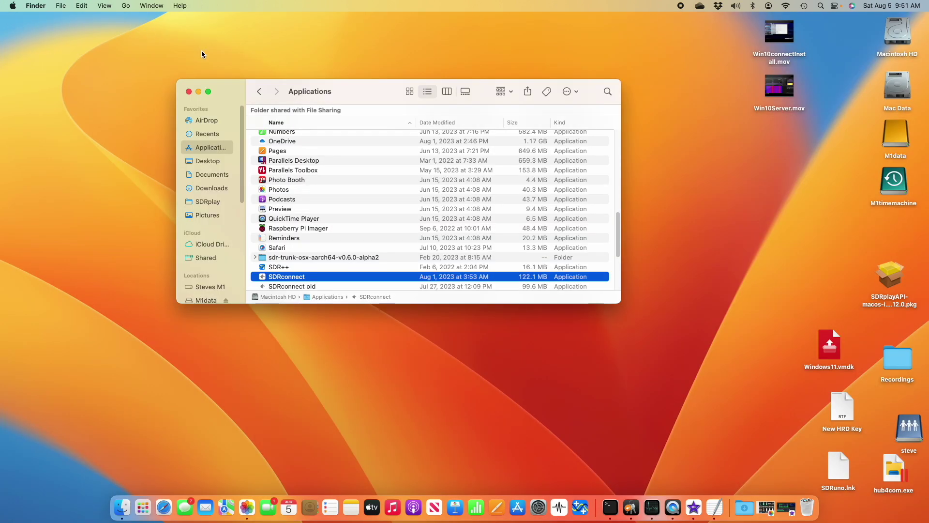
Show the SDRconnect package contents and expand Contents and MacOS.
{"action": "left_click_drag", "start_coordinate": [222, 86], "coordinate": [329, 47]}
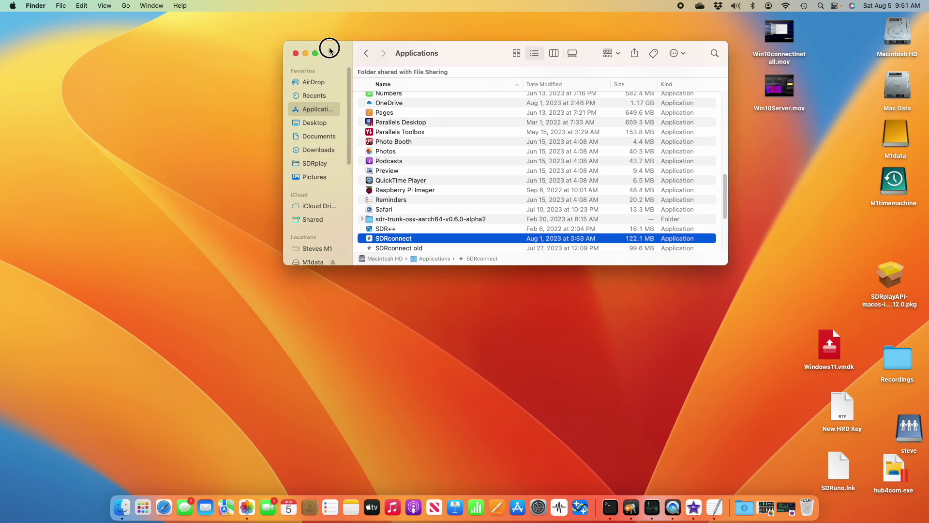
{"action": "right_click", "coordinate": [386, 238]}
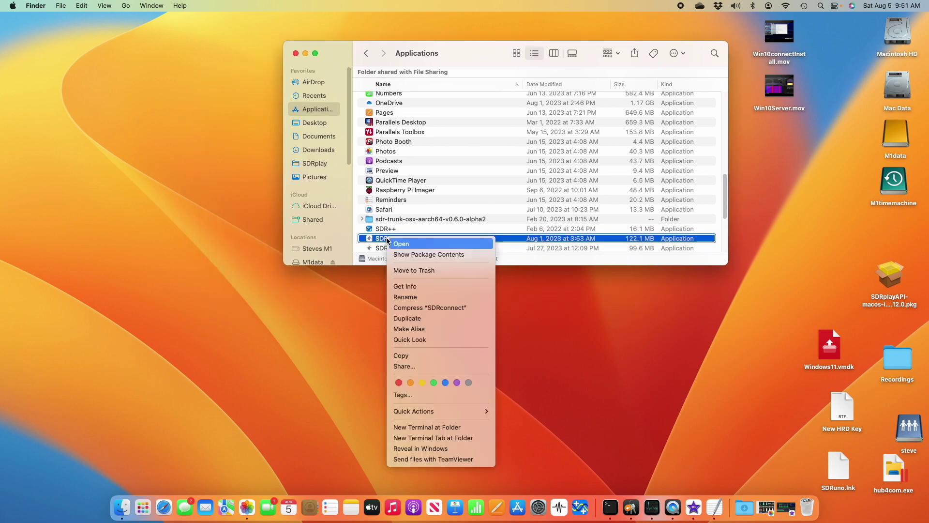
{"action": "left_click", "coordinate": [407, 255]}
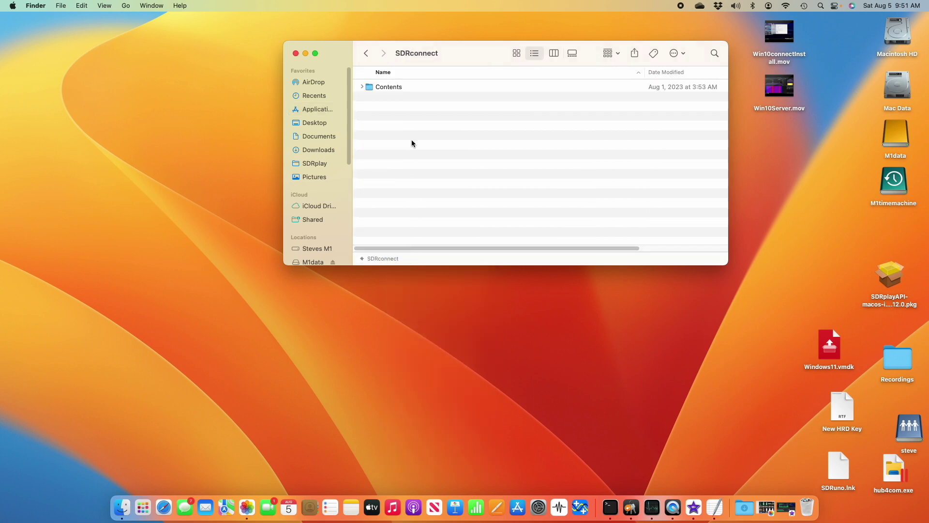
{"action": "left_click", "coordinate": [363, 86]}
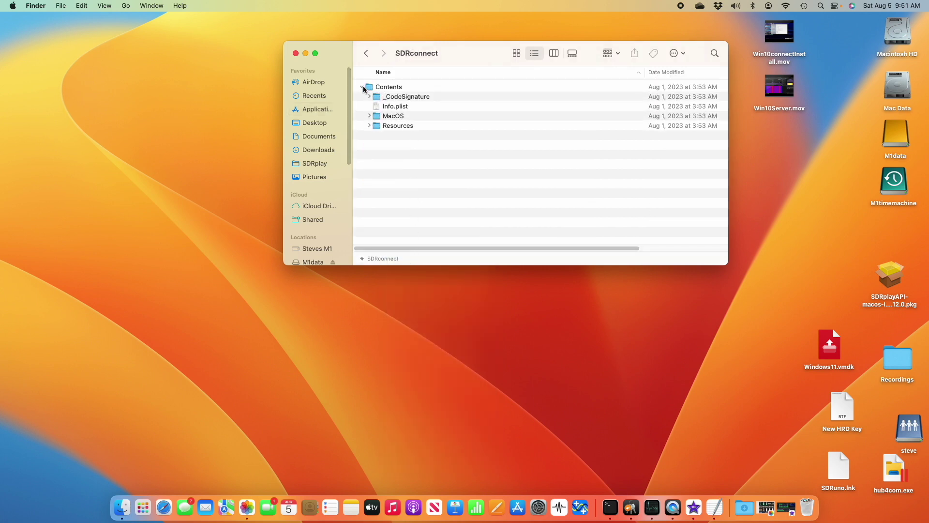
{"action": "left_click", "coordinate": [368, 116]}
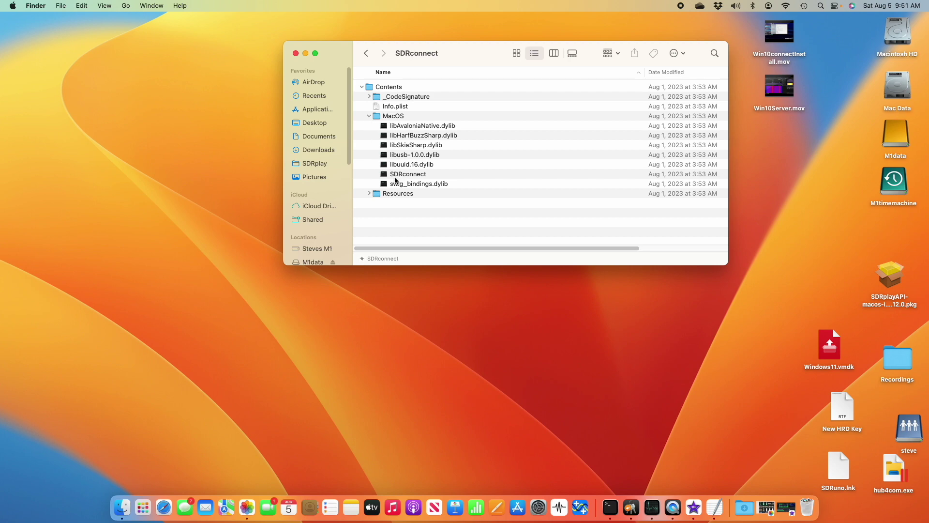
Copy the MacOS folder's path with Copy "MacOS" as Pathname.
{"action": "left_click", "coordinate": [397, 118]}
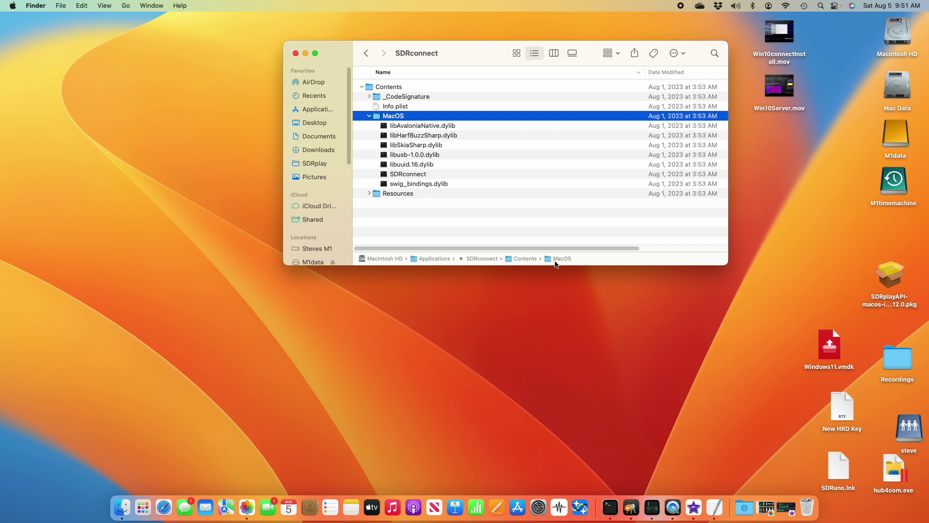
{"action": "right_click", "coordinate": [571, 260]}
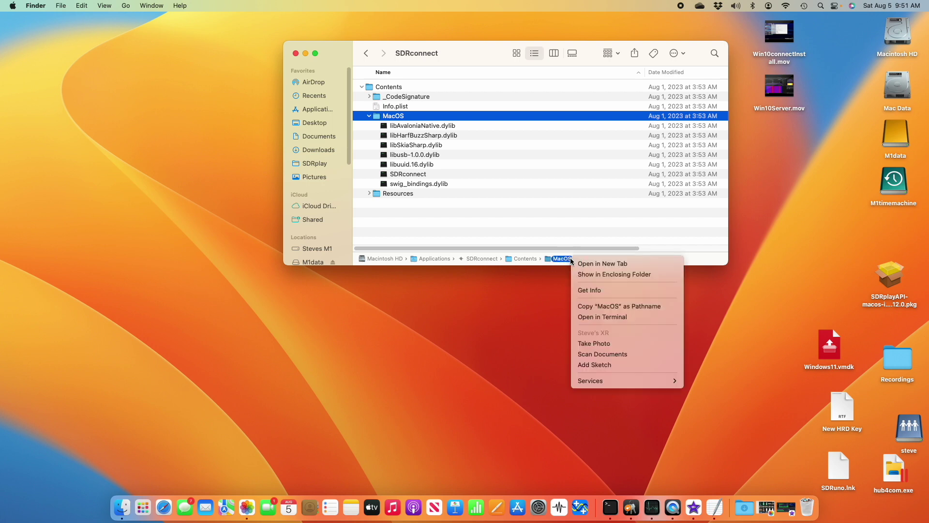
{"action": "left_click", "coordinate": [588, 307]}
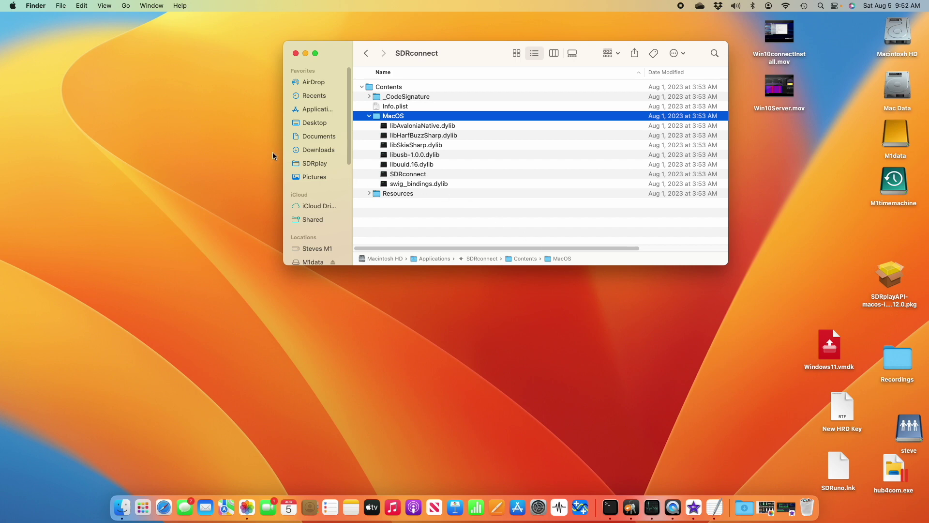
Open Terminal from Utilities and cd into the copied SDRconnect MacOS folder path.
{"action": "left_click", "coordinate": [126, 5]}
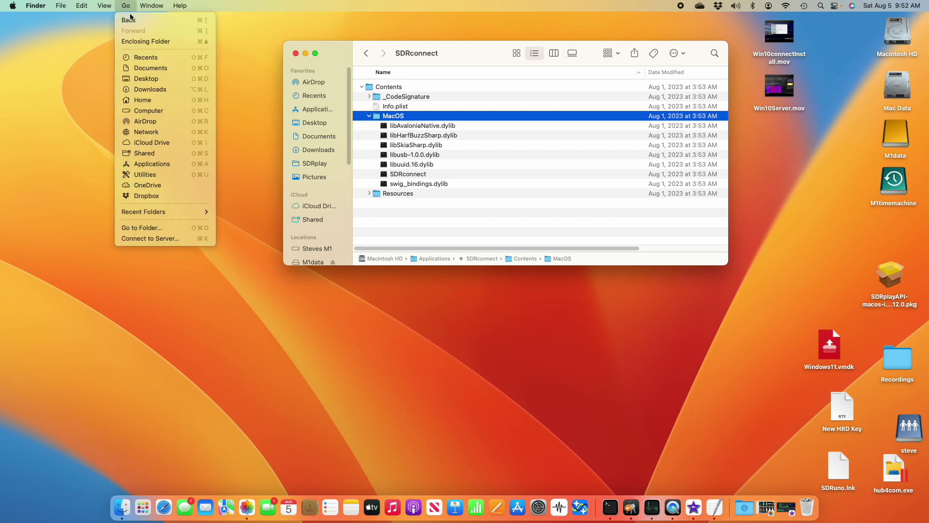
{"action": "left_click", "coordinate": [142, 175]}
{"action": "scroll", "coordinate": [423, 211], "scroll_direction": "down", "scroll_amount": 1}
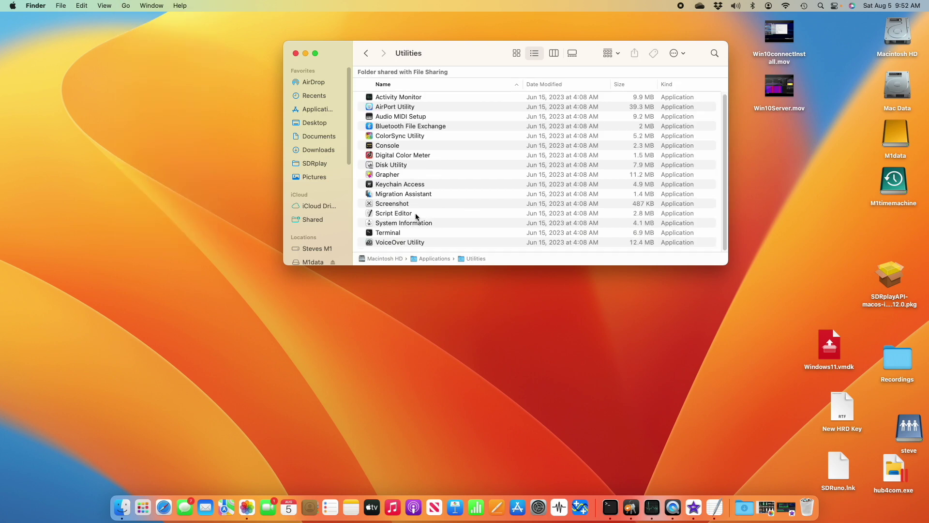
{"action": "left_click", "coordinate": [370, 233]}
{"action": "double_click", "coordinate": [369, 233]}
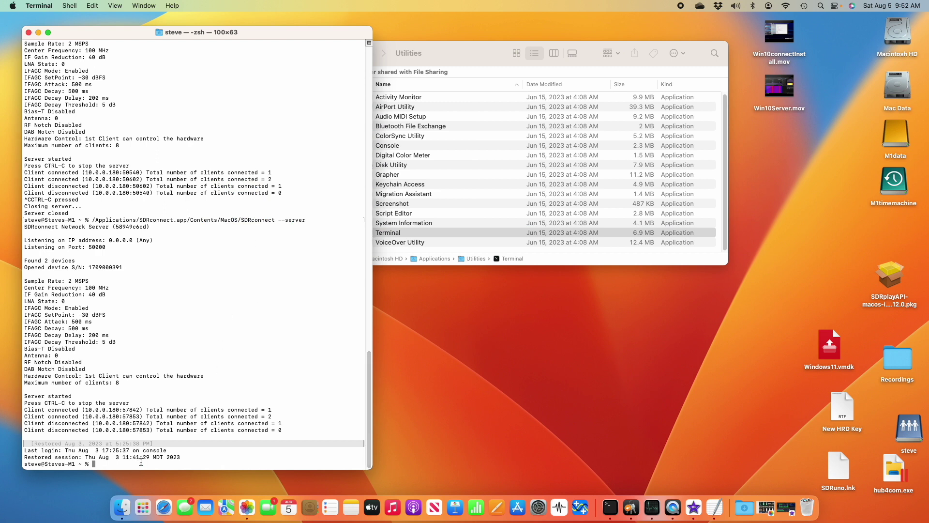
{"action": "type", "text": "cd"}
{"action": "type", "text": "/Applications/SDRconnect.app/Contents/MacOS"}
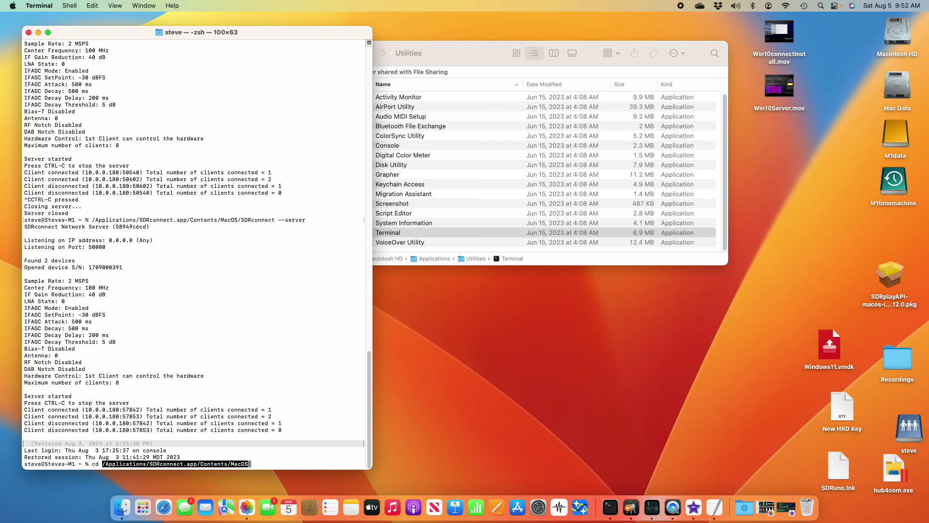
{"action": "key", "text": "Return"}
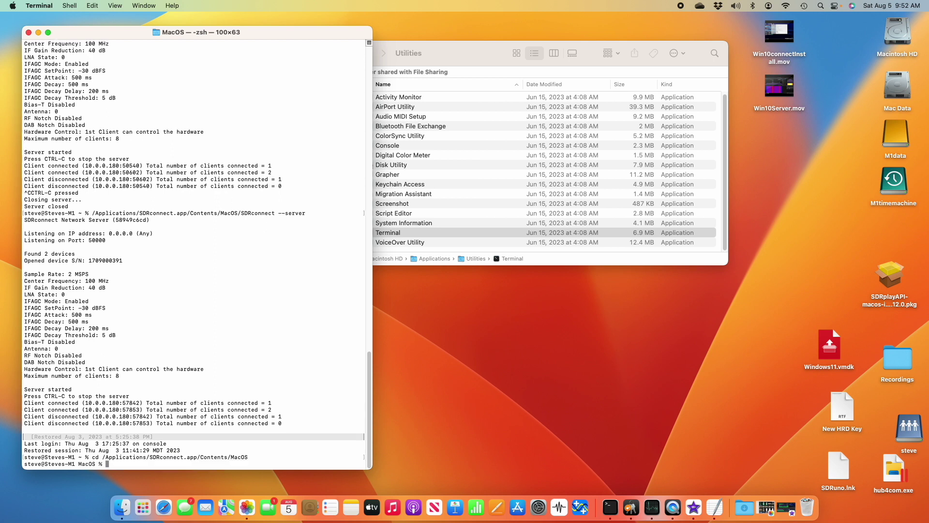
Run ./sdrconnect --server, then stop the server with Ctrl+C.
{"action": "type", "text": "./sdrconnect --server"}
{"action": "key", "text": "Return"}
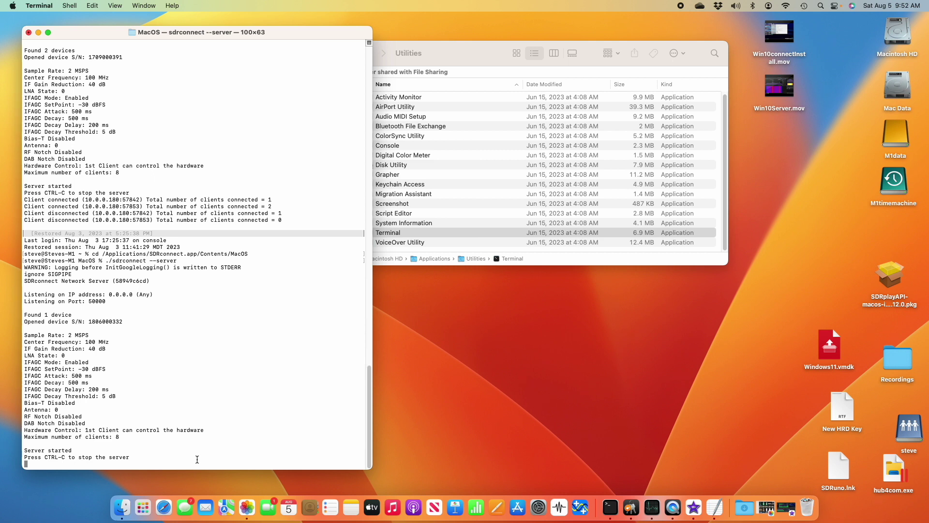
{"action": "key", "text": "ctrl+c"}
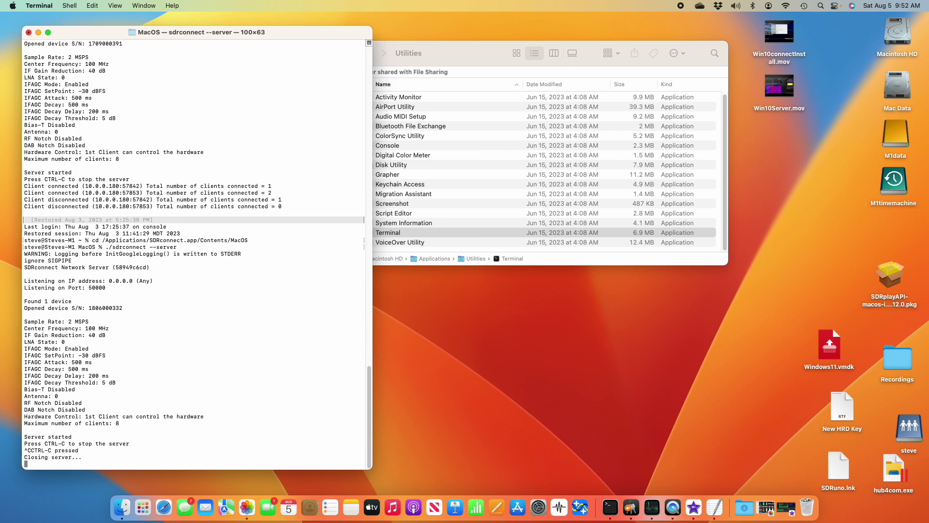